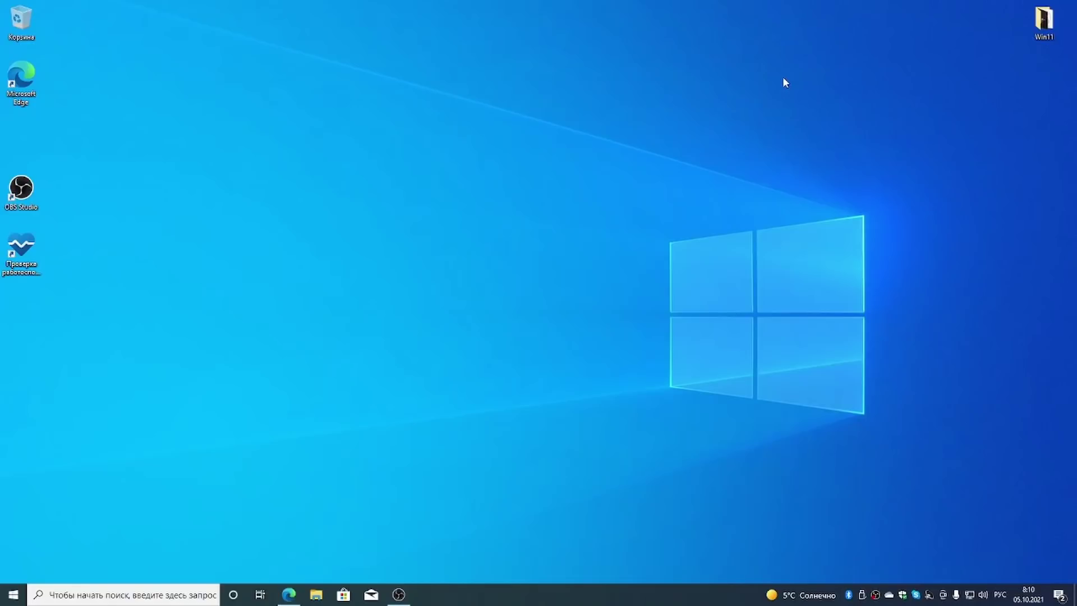
- Switch to Microsoft Edge, maximize its window and open the Windows 11 page from Microsoft's Software Download site
left_click(288, 594)
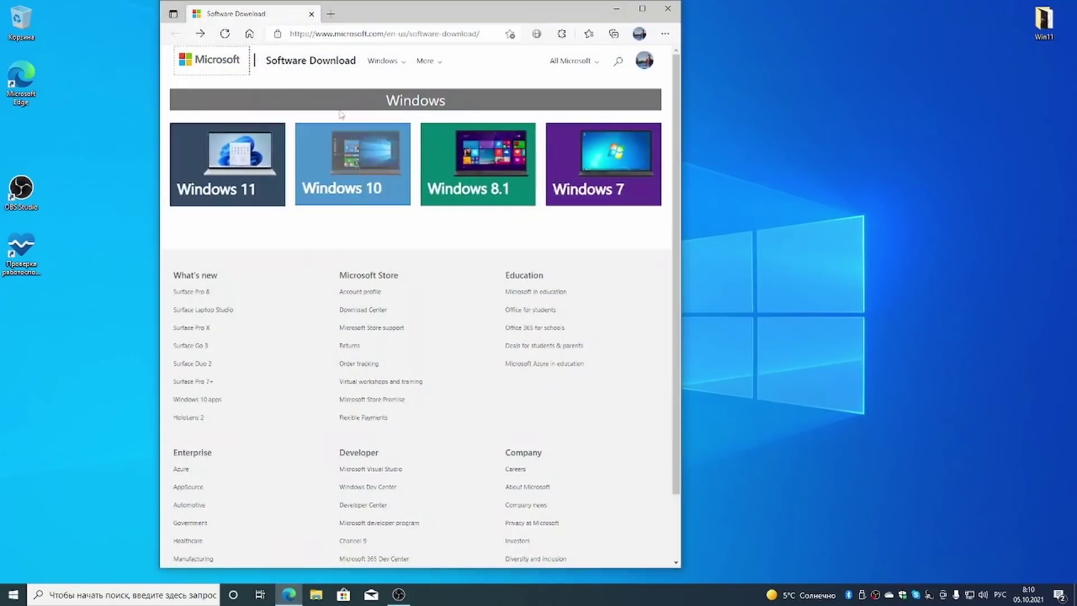
left_click(642, 8)
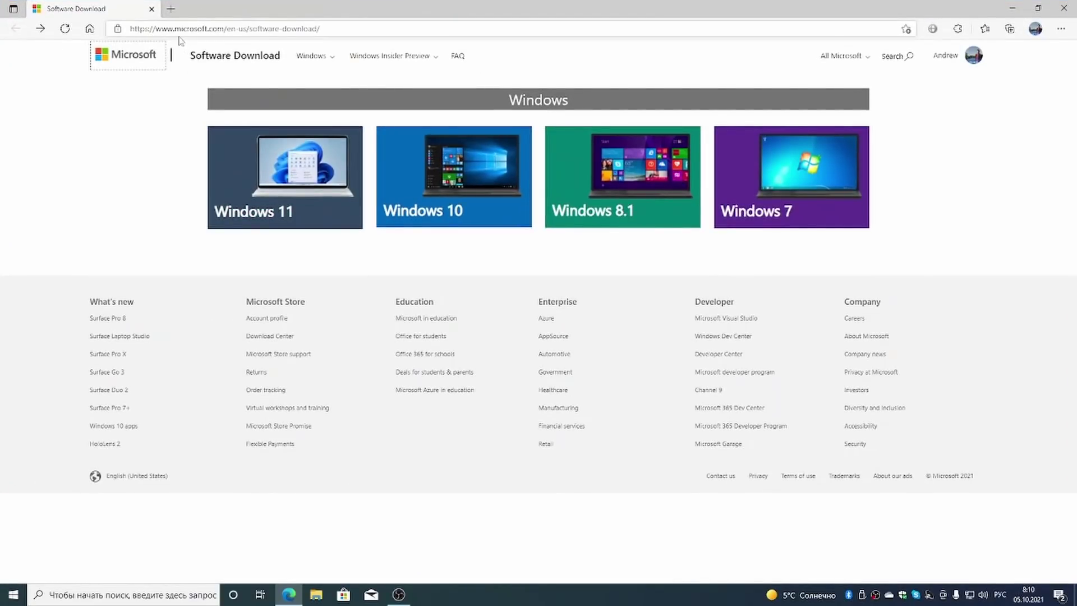
left_click(296, 168)
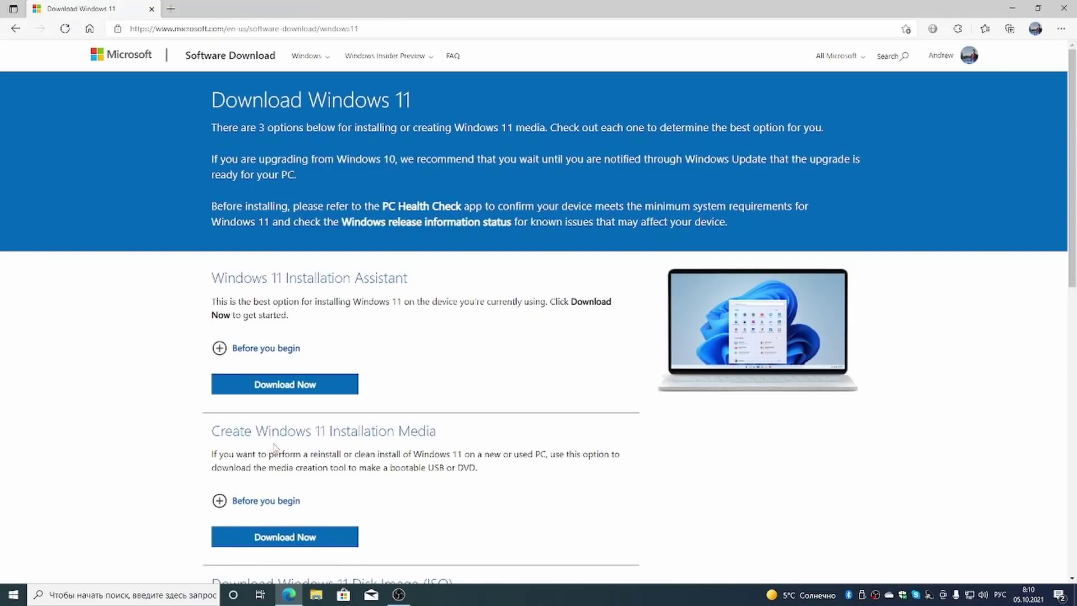
- Download the Windows 11 Installation Assistant and the Windows 11 Installation Media creation tool
scroll(271, 439, "down", 3)
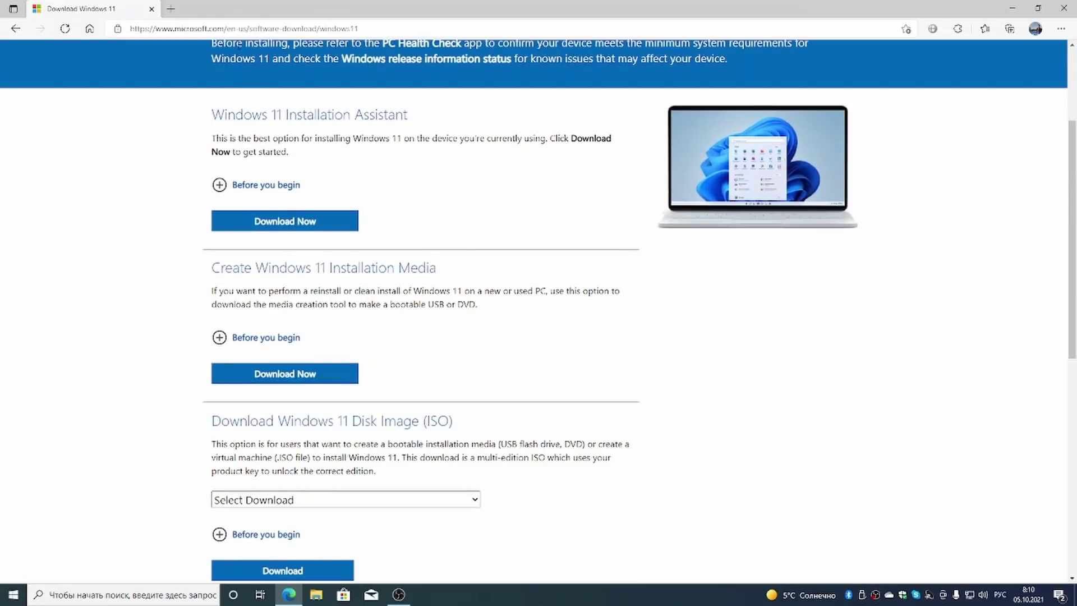
left_click(303, 223)
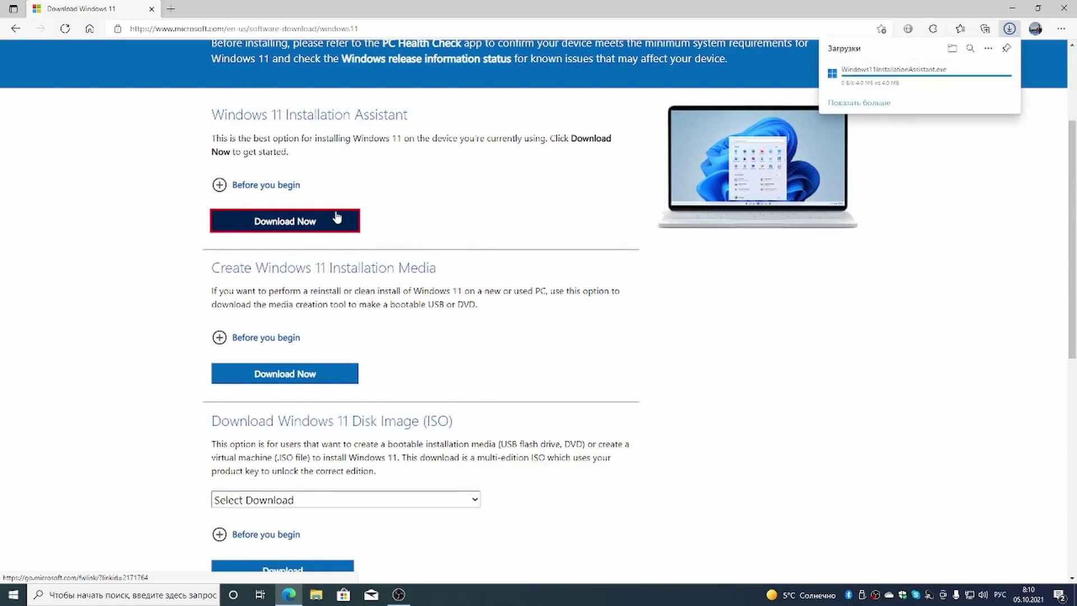
left_click(336, 375)
scroll(561, 359, "down", 4)
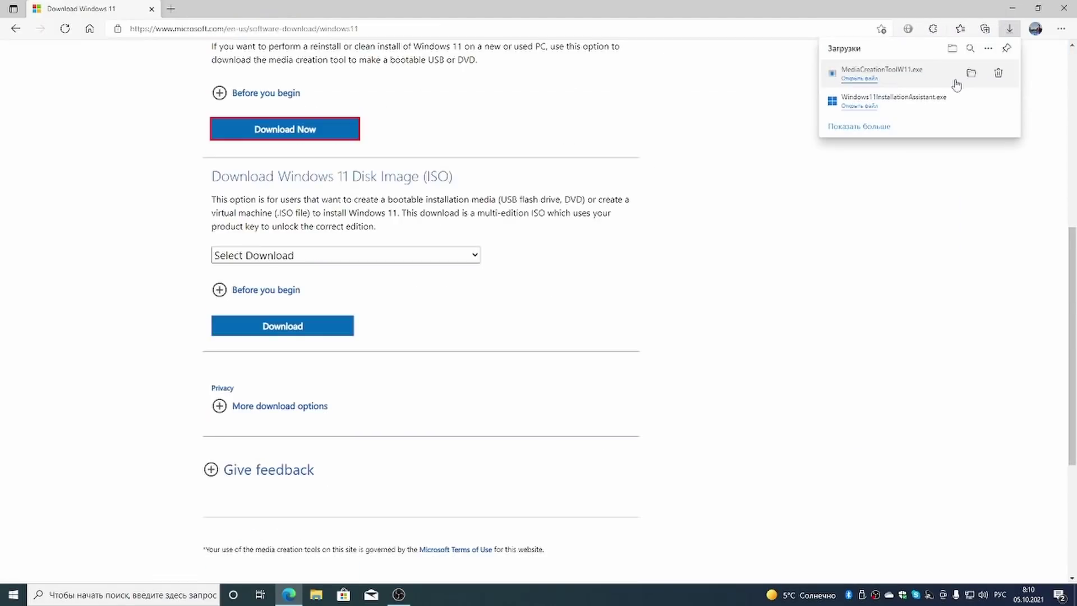
- Move the downloaded MediaCreationToolW11 and Windows11InstallationAssistant files from the downloads folder to the desktop and close the browser
left_click(988, 48)
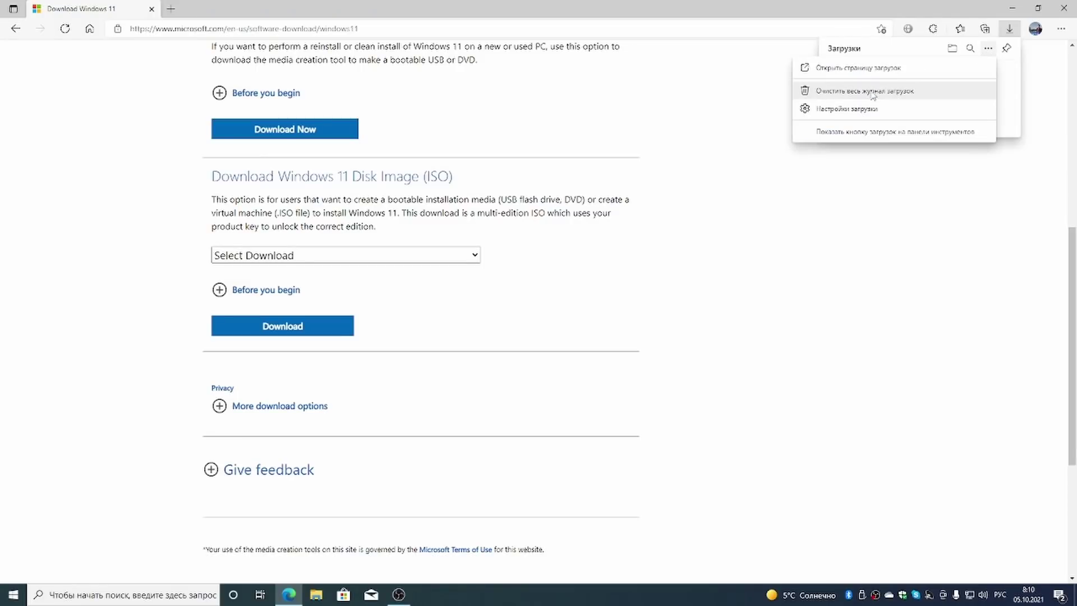
left_click_drag(953, 6, 729, 130)
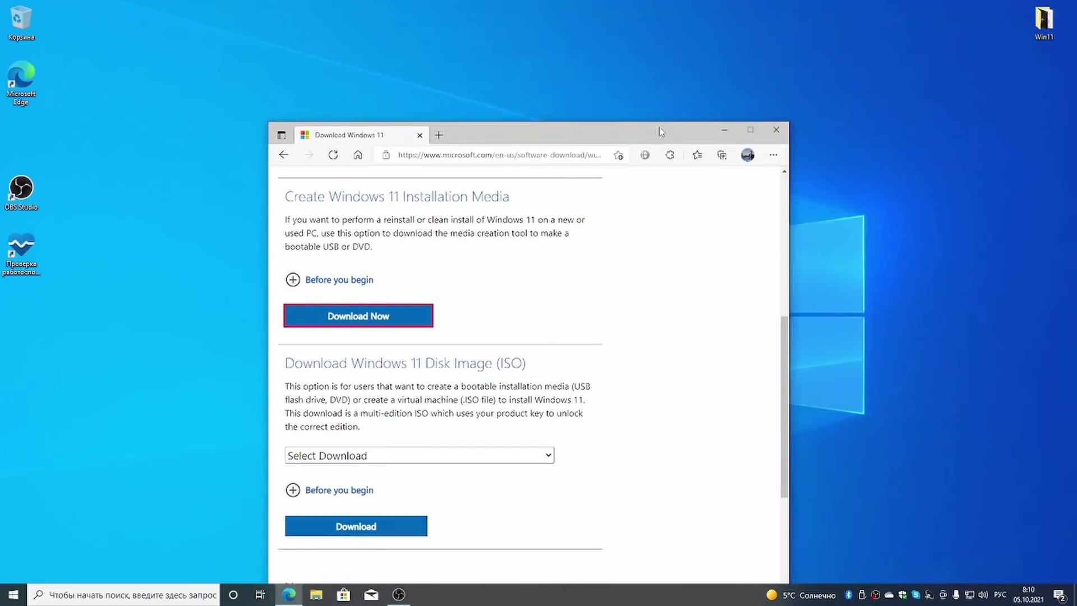
left_click(722, 154)
left_click(667, 178)
left_click_drag(637, 337, 147, 253)
left_click(996, 172)
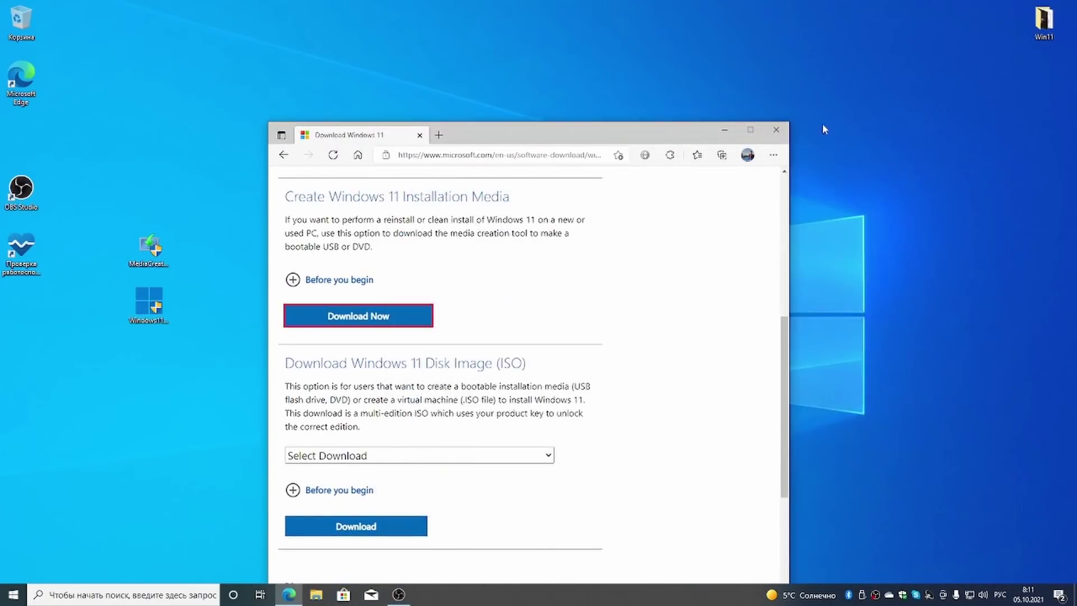
left_click(784, 128)
- Line up the Windows11InstallationAssistant, MediaCreationToolW11 and PC Health Check icons in the open area of the desktop
left_click_drag(163, 297, 425, 231)
left_click(148, 250)
left_click_drag(147, 251, 532, 250)
left_click(404, 247)
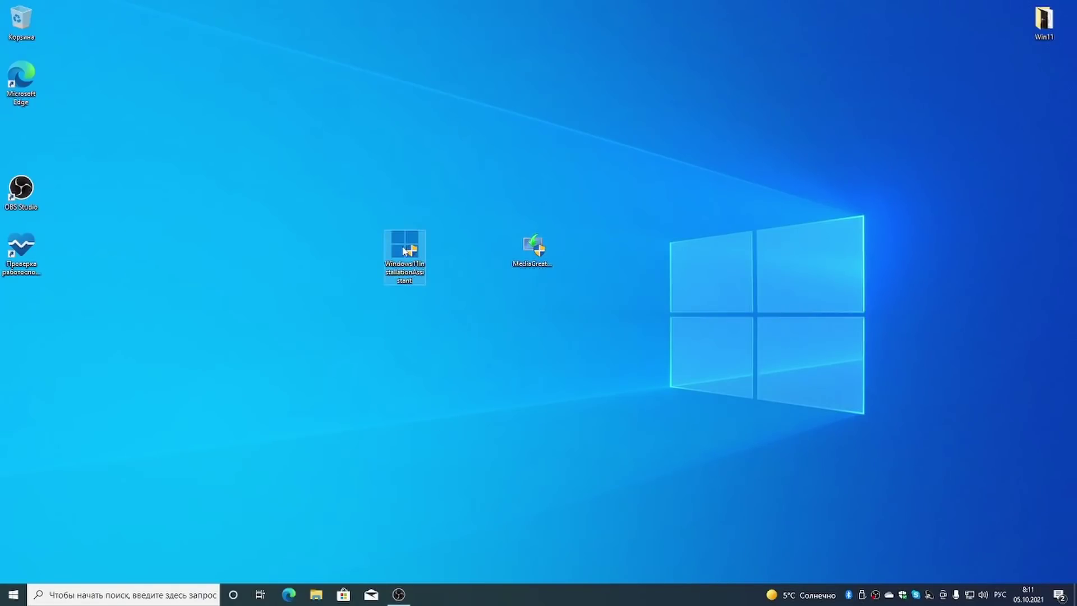
left_click(21, 263)
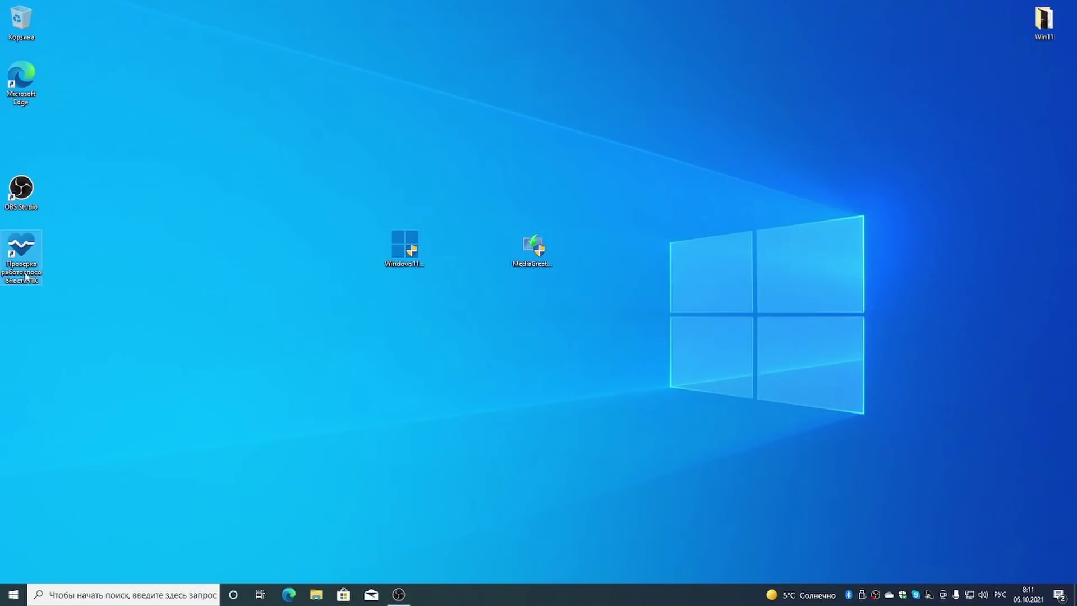
left_click_drag(44, 266, 213, 314)
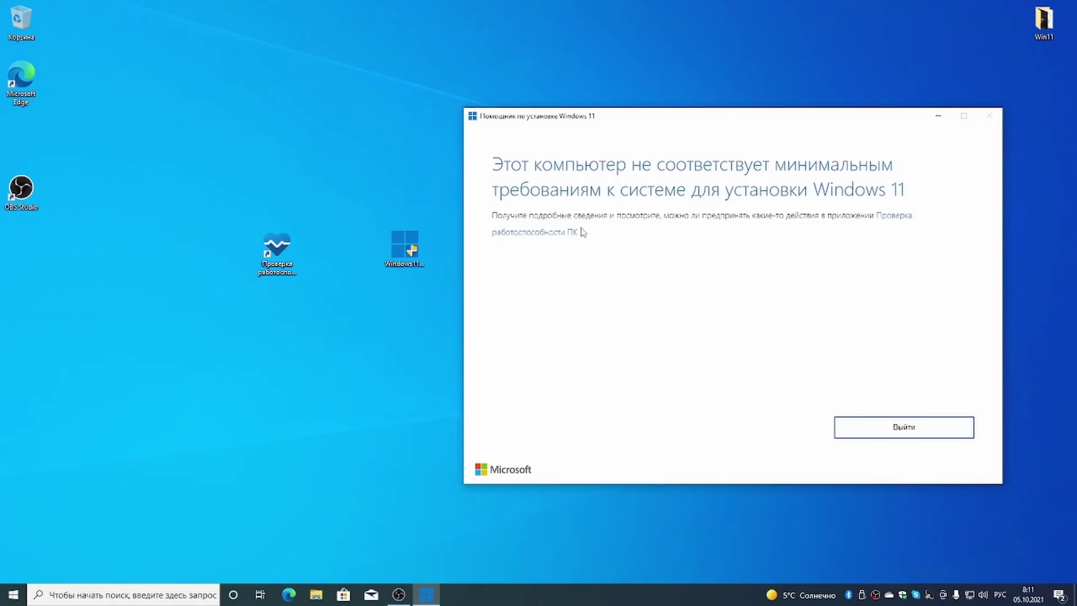
- Check the Windows 11 Installation Assistant's system requirements verdict and exit the assistant
left_click(542, 233)
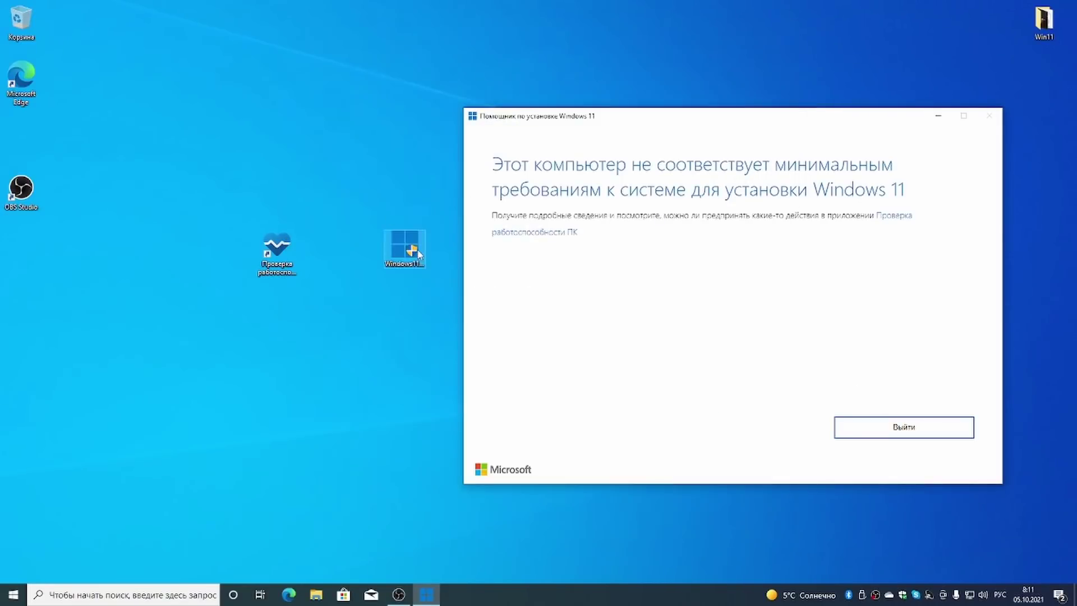
left_click(414, 250)
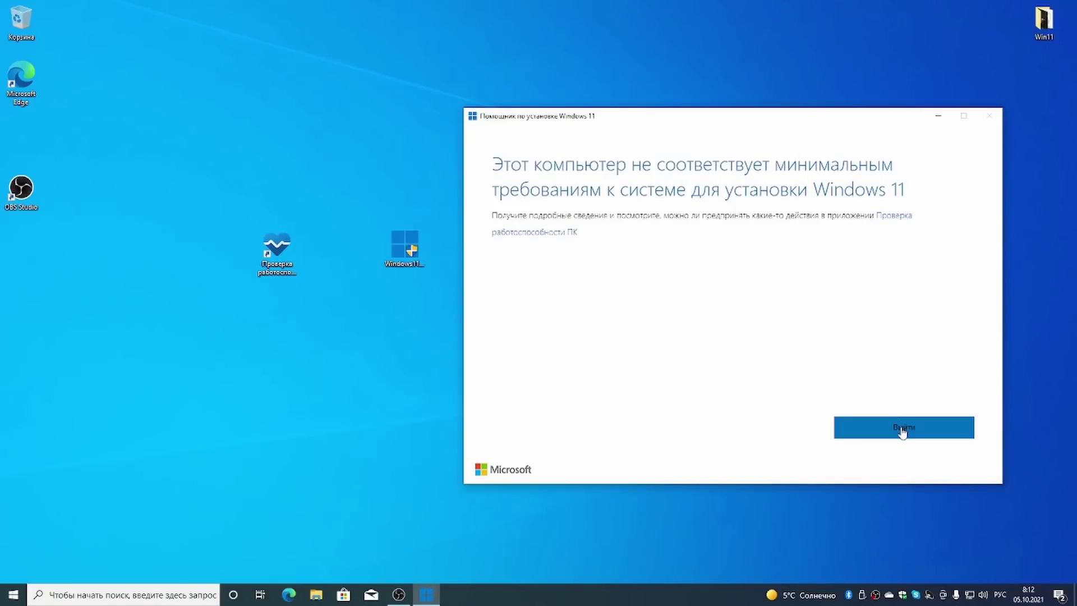
left_click(902, 430)
- Move the Windows11InstallationAssistant and PC Health Check icons beneath the Win11 folder on the desktop
left_click_drag(407, 245, 1049, 74)
mouse_move(285, 245)
left_mouse_down()
mouse_move(774, 328)
mouse_move(999, 147)
mouse_move(1052, 133)
left_mouse_up()
left_click(846, 161)
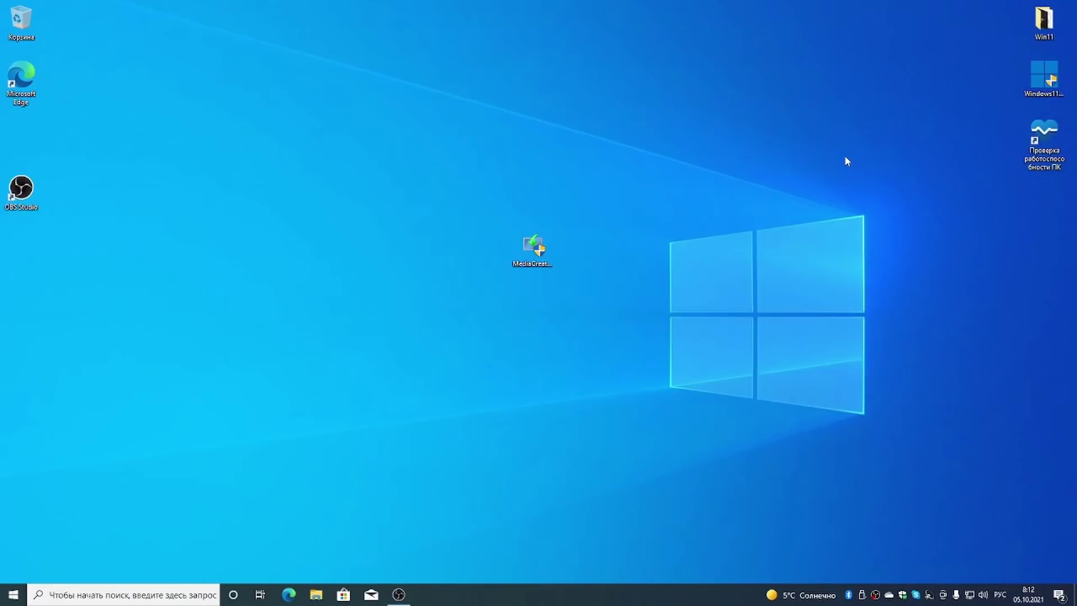
- Launch MediaCreationToolW11, accept the license terms and keep the recommended Russian language and Windows 11 edition
left_click(546, 257)
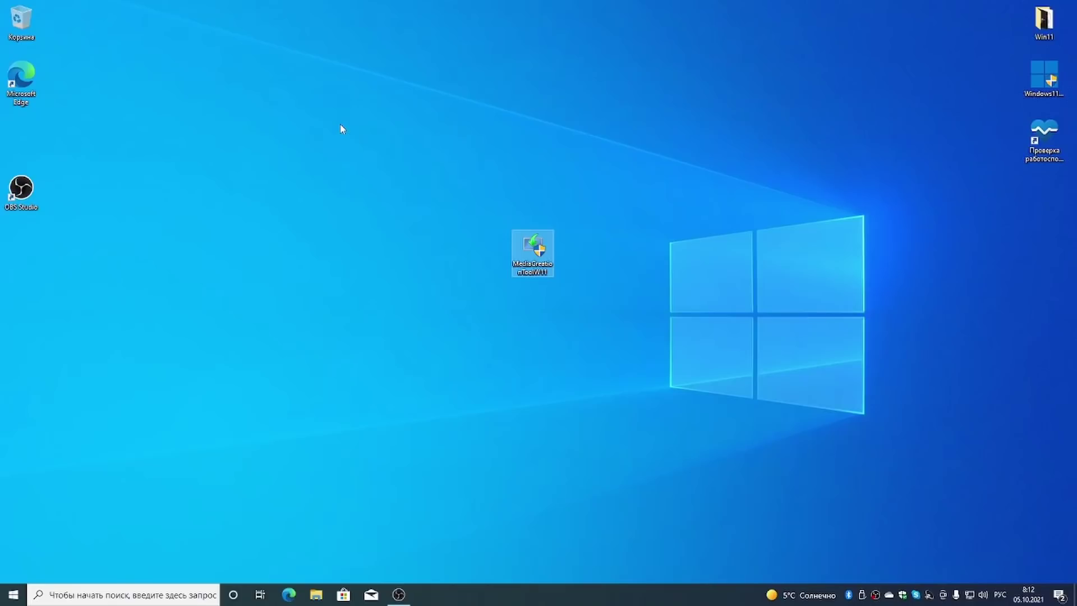
double_click(538, 268)
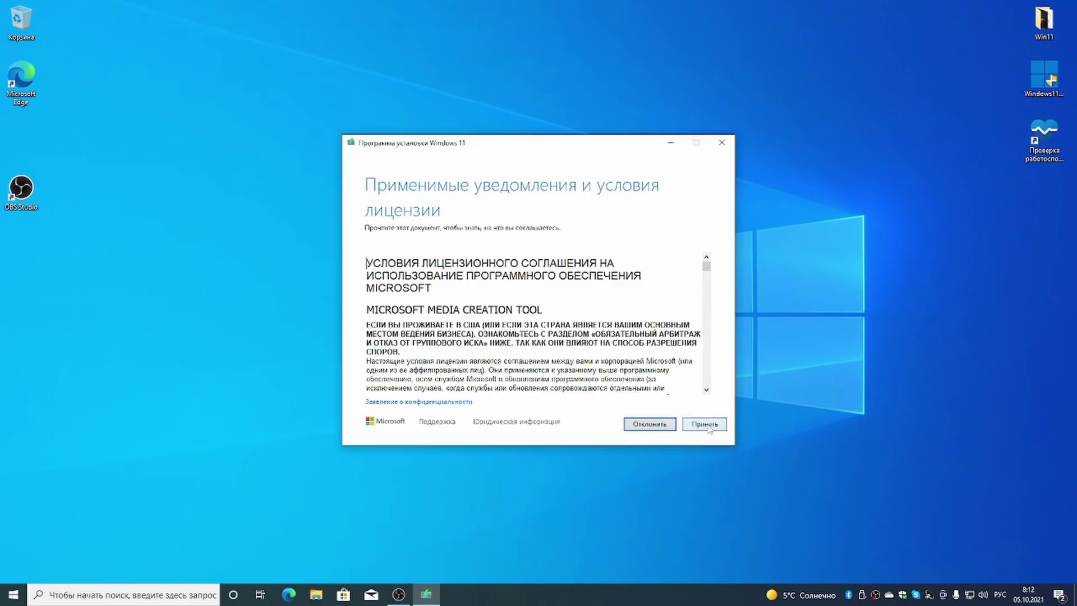
left_click(705, 425)
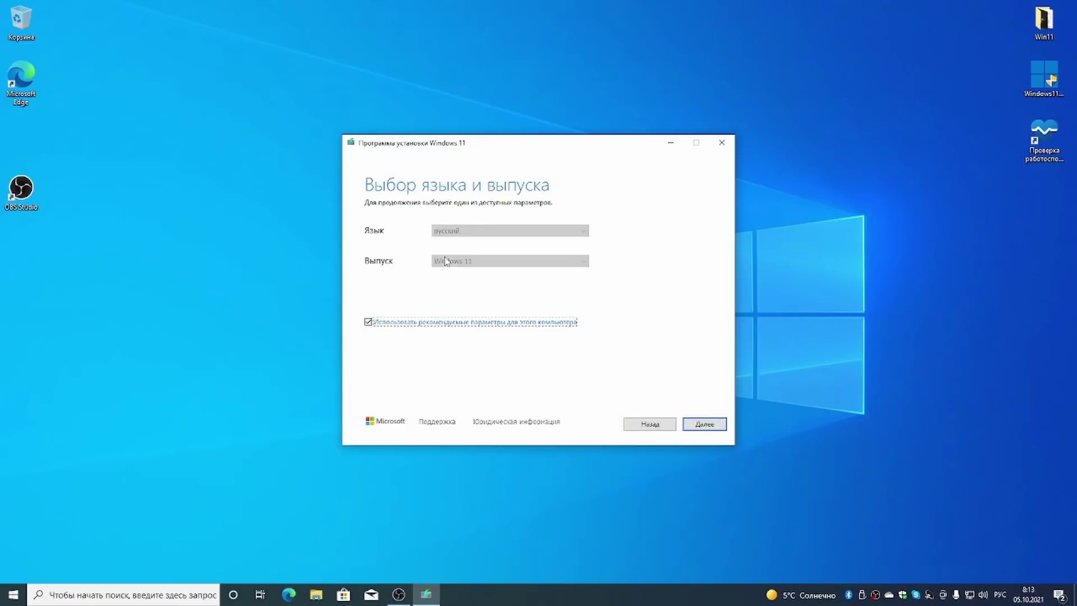
key("Return")
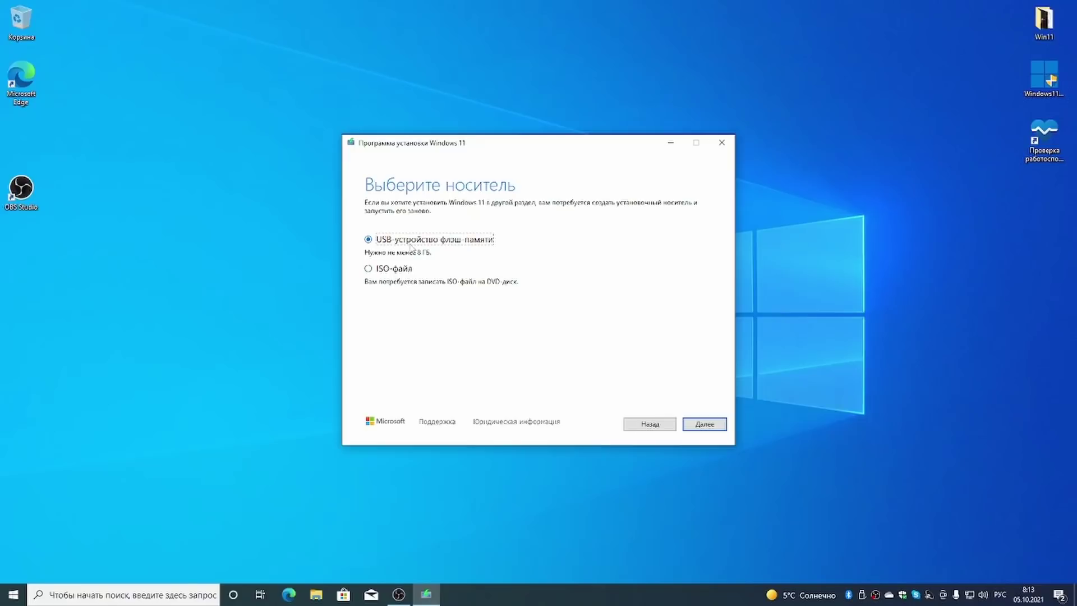
- Choose the ISO file as the media, save it to the desktop as "Windows 11" and finish the media creation tool
left_click(368, 269)
key("Return")
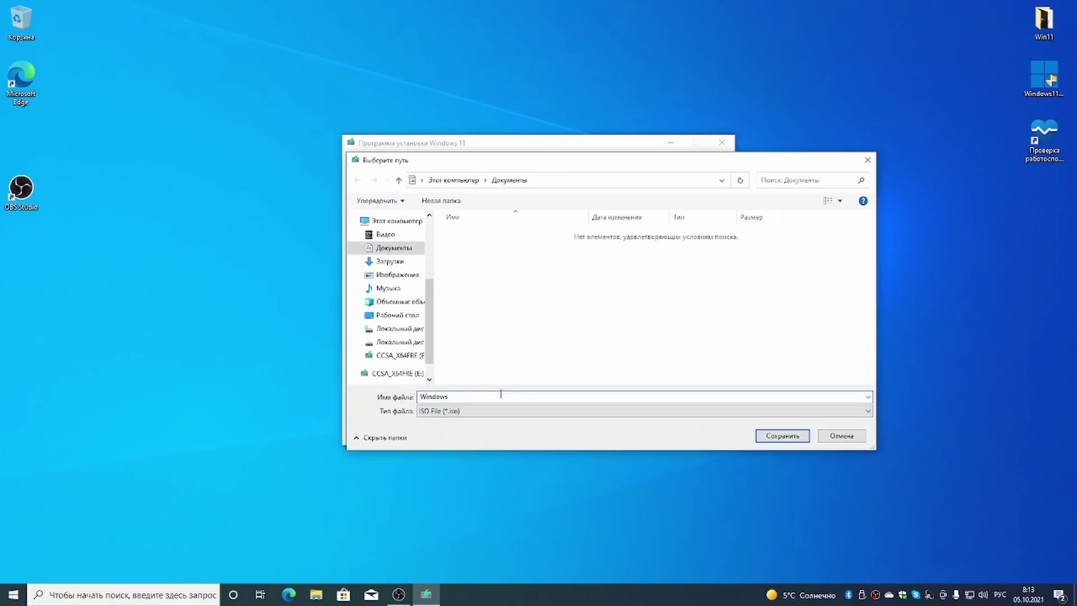
type("11")
scroll(395, 240, "up", 3)
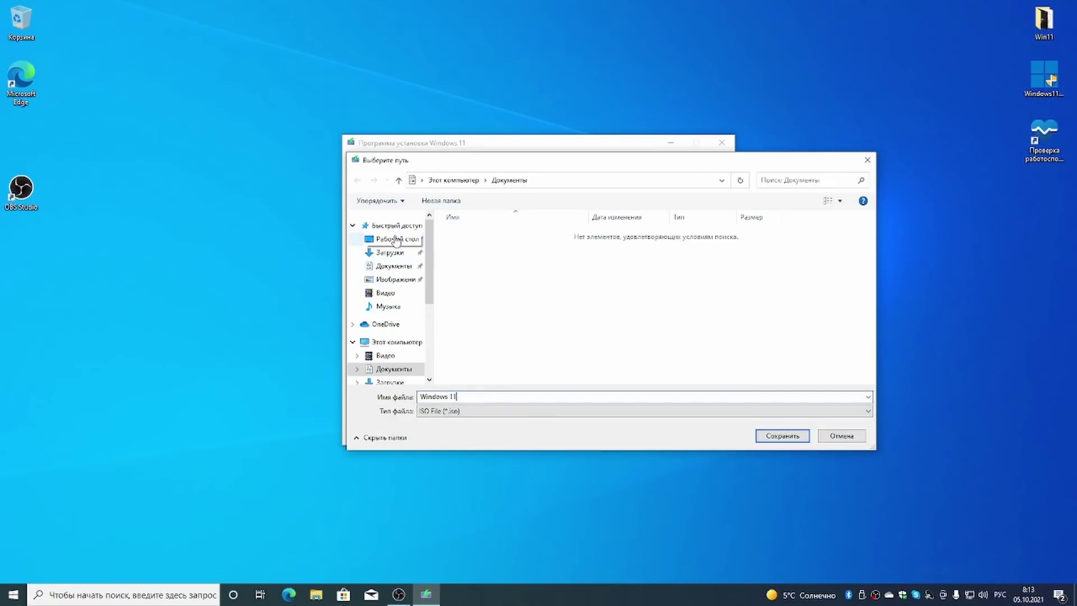
left_click(395, 240)
key("Return")
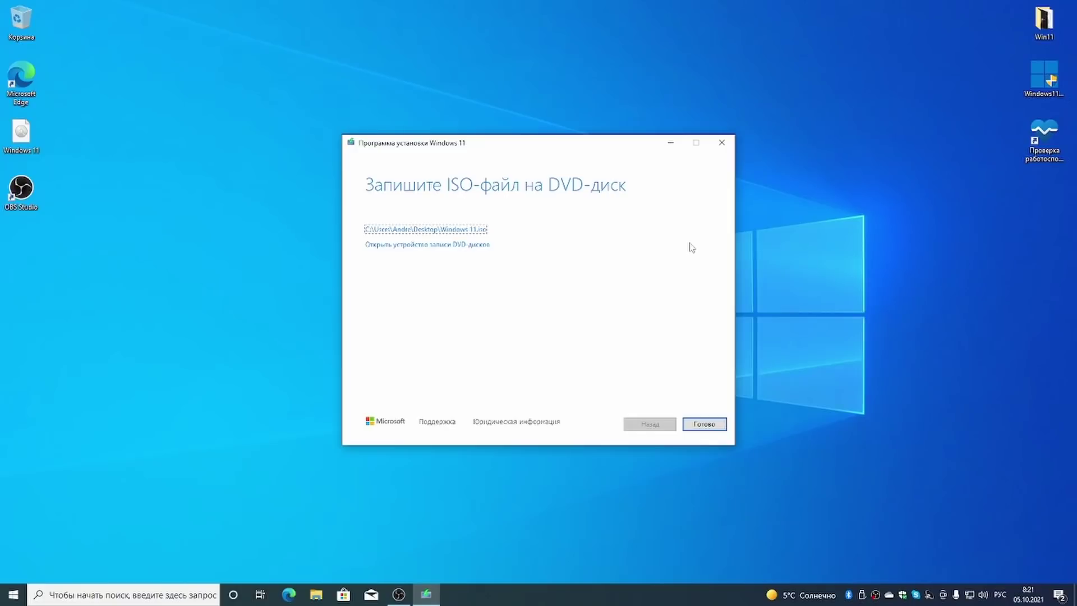
left_click(704, 424)
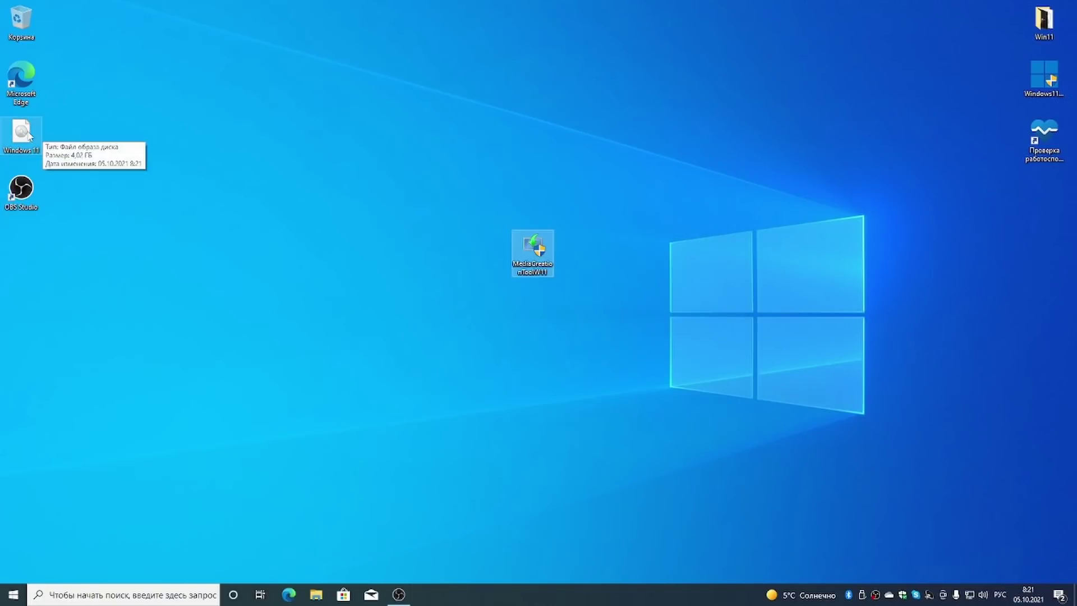
- Move the Windows 11 ISO toward the middle of the desktop, mount it and run setup from the image
left_click_drag(29, 136, 371, 315)
double_click(369, 309)
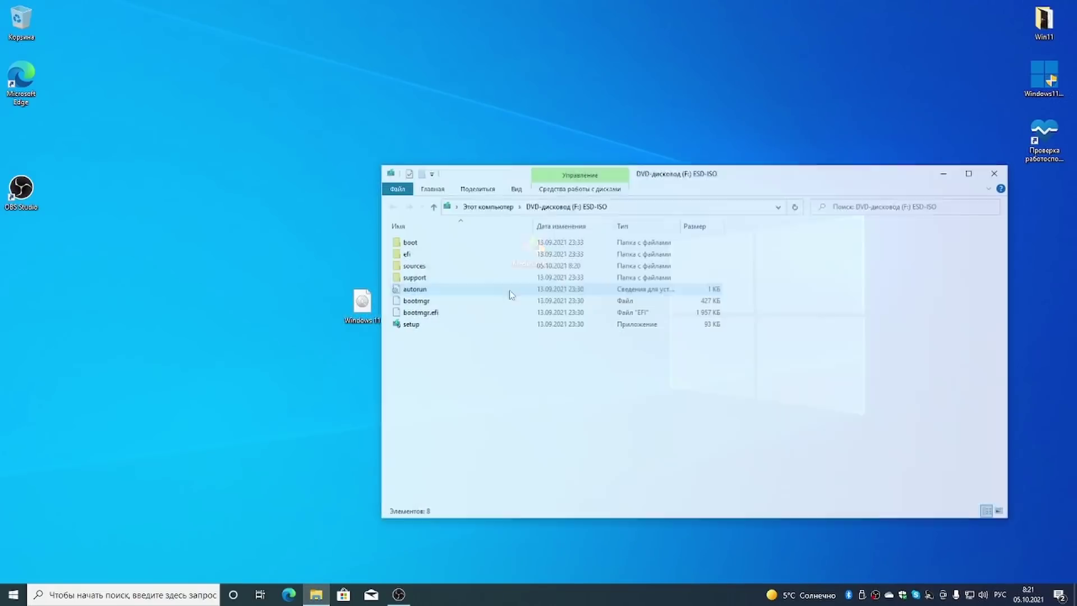
left_click(433, 327)
double_click(433, 326)
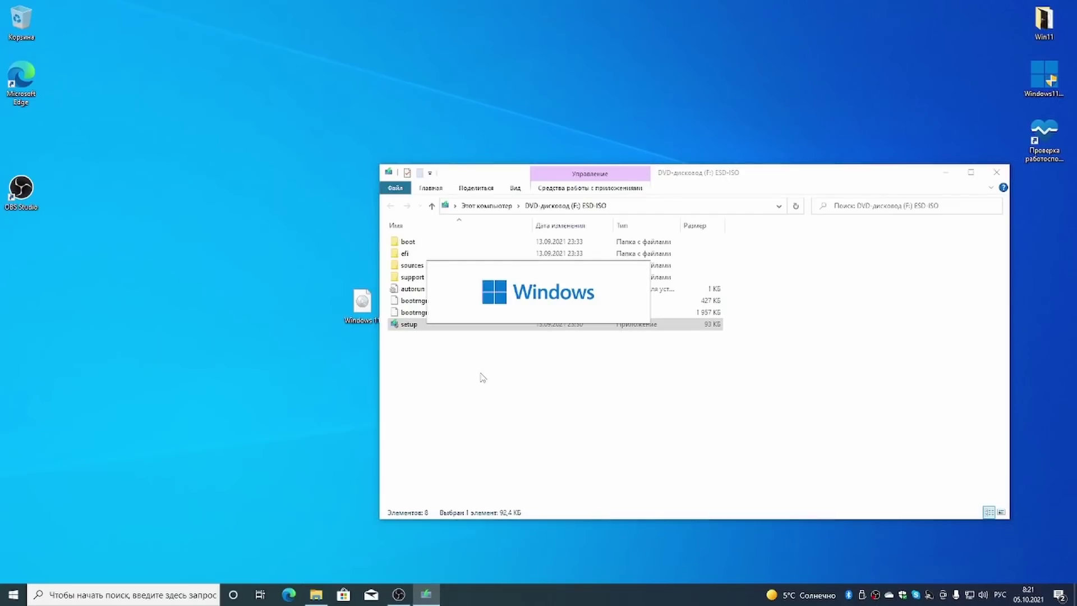
- Continue Windows 11 setup to its system requirements check, examine the stated reason and close the installer
left_click(705, 425)
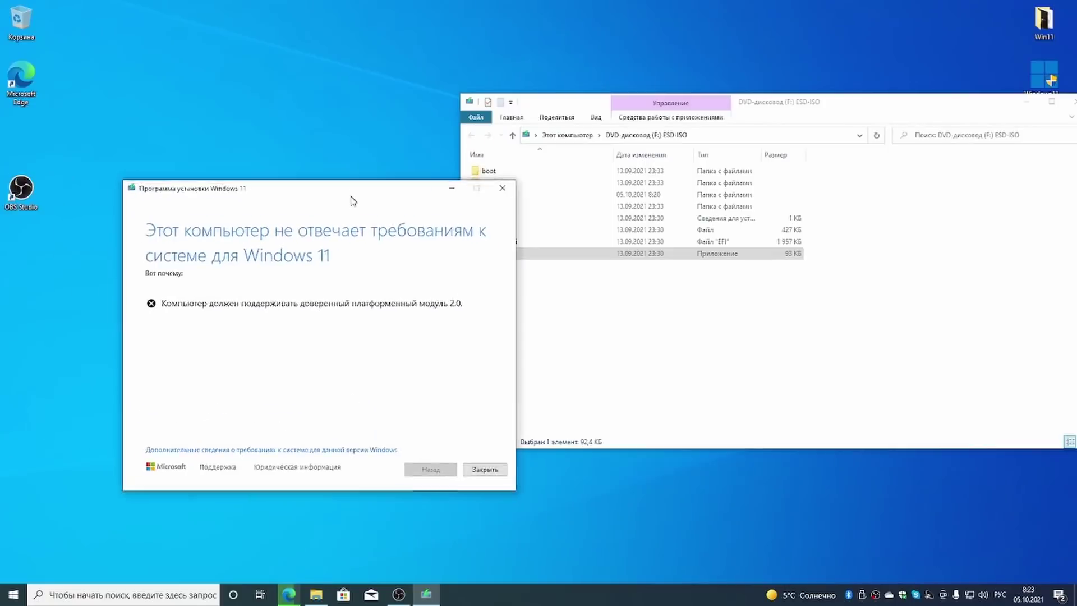
left_click_drag(349, 185, 271, 141)
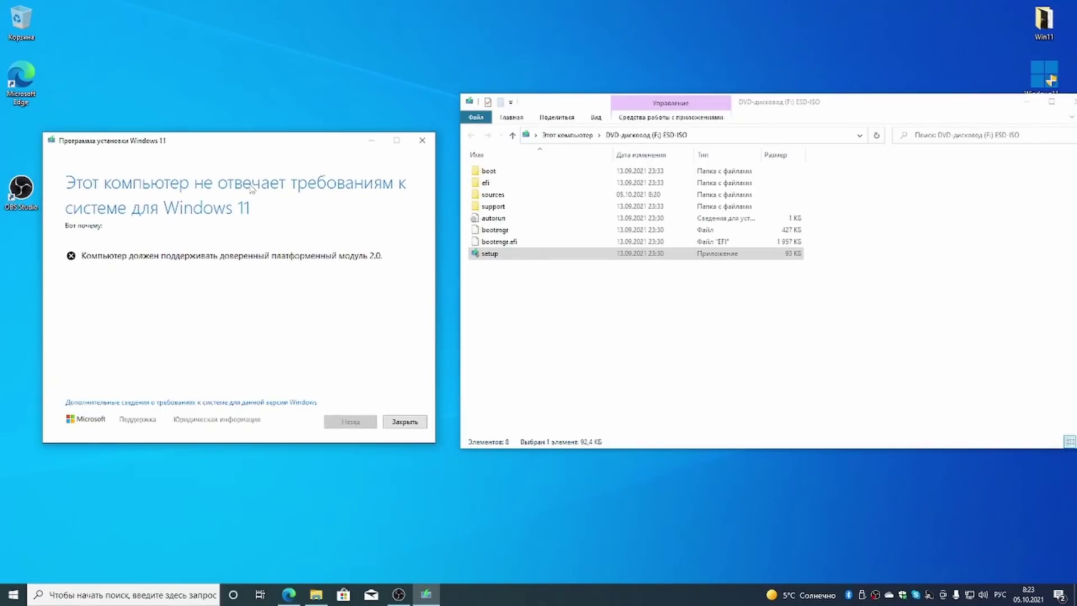
left_click(423, 140)
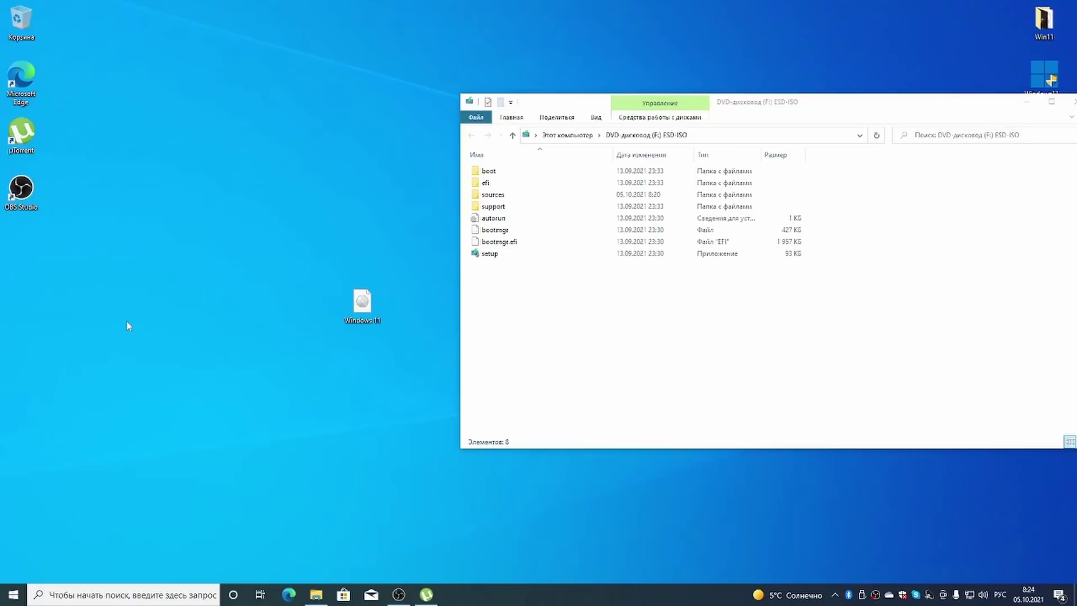
- Create a folder named "Windows" on the desktop and open it
right_click(237, 113)
mouse_move(116, 220)
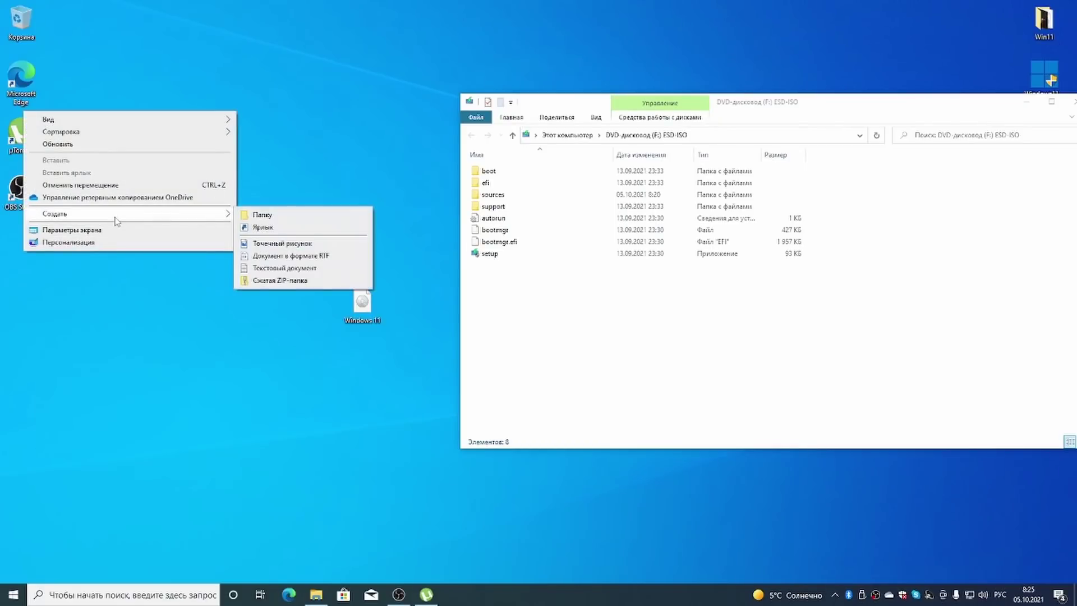
left_click(284, 215)
key("super+space")
type("Windows")
key("Return")
key("Return")
- Copy all files and folders from the mounted ESD-ISO drive (F:) into the Windows folder and close the folder's window
left_click_drag(514, 317, 212, 207)
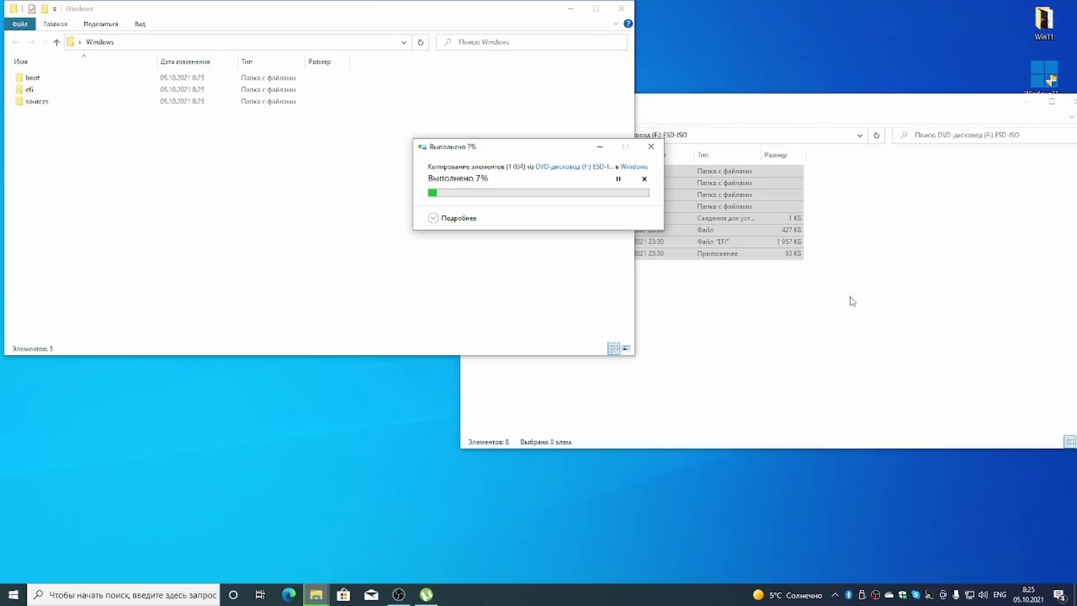
left_click(841, 281)
left_click(212, 209)
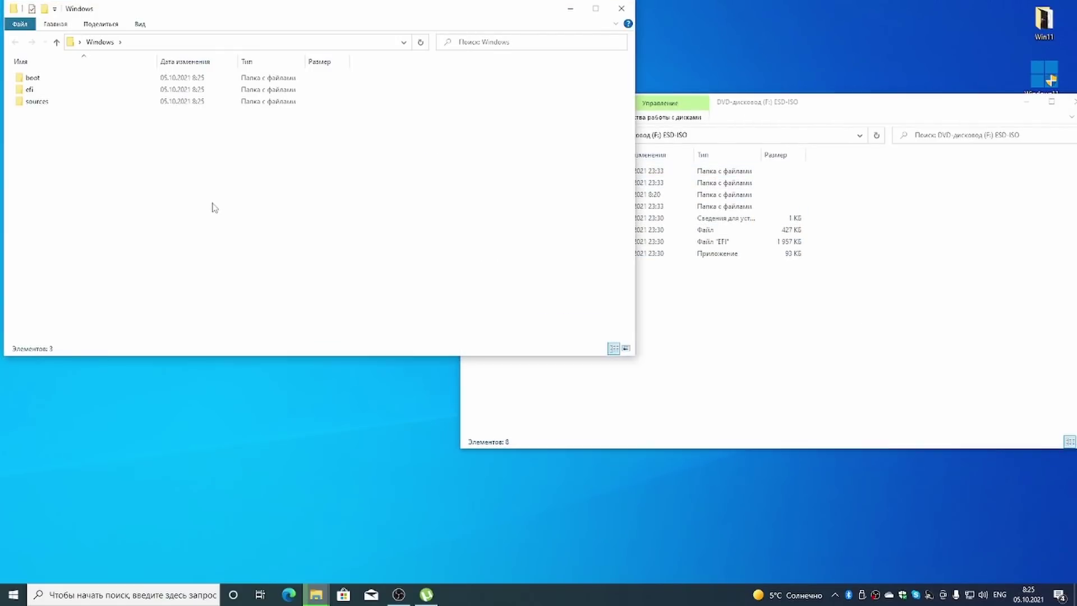
left_click_drag(440, 17, 746, 256)
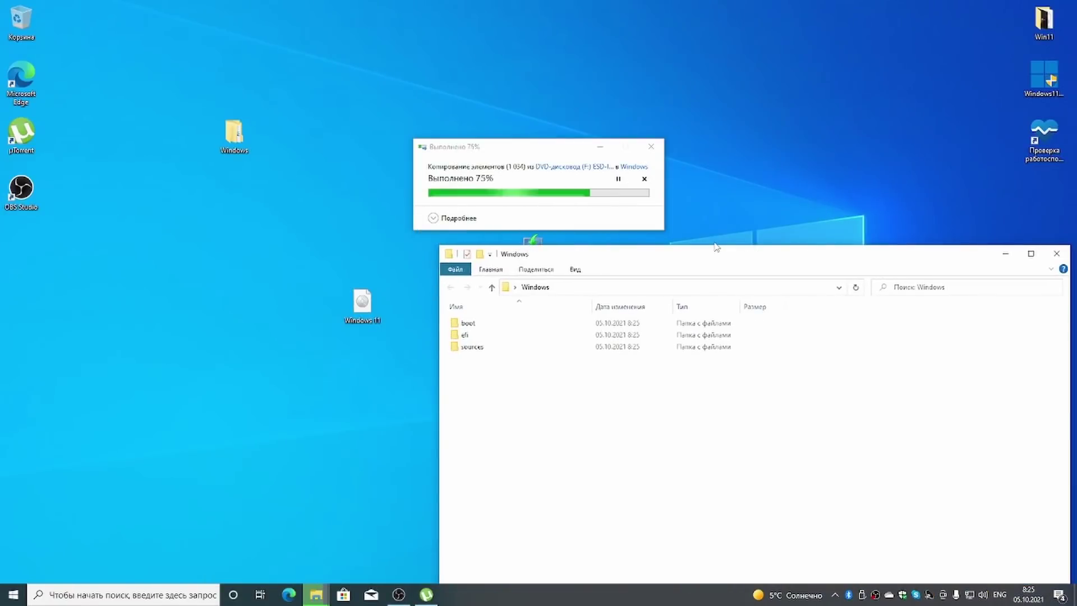
left_click(1054, 257)
- Eject the mounted DVD drive (F:) ESD-ISO from This PC
left_click(316, 594)
left_click(552, 323)
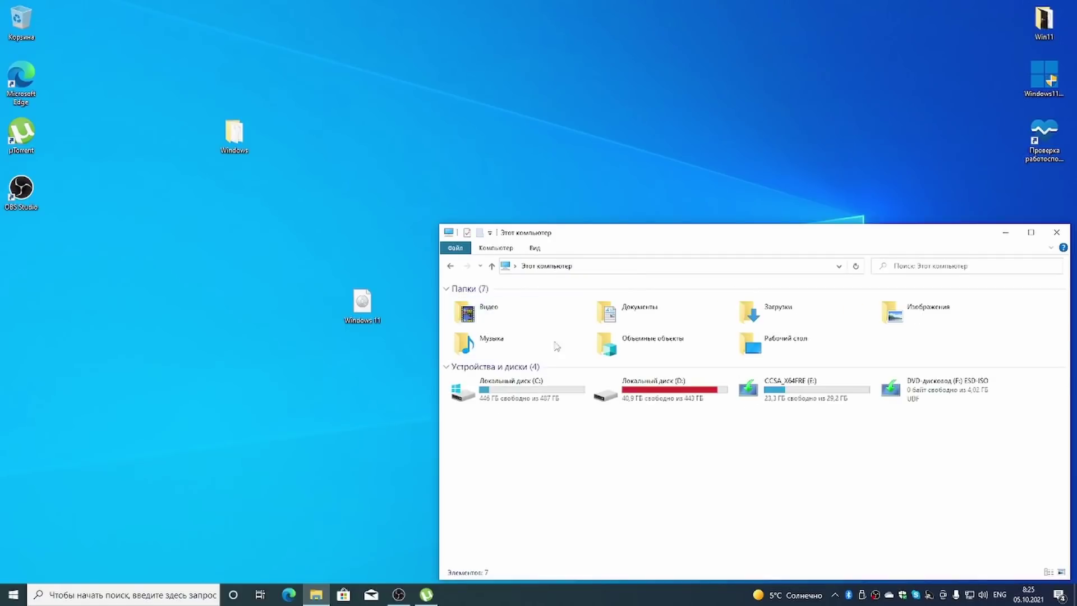
left_click(911, 415)
right_click(915, 386)
left_click(749, 491)
- Show the desktop and move the Windows 11 ISO beneath the PC Health Check icon
key("super+d")
left_click(286, 161)
left_click_drag(361, 302, 979, 216)
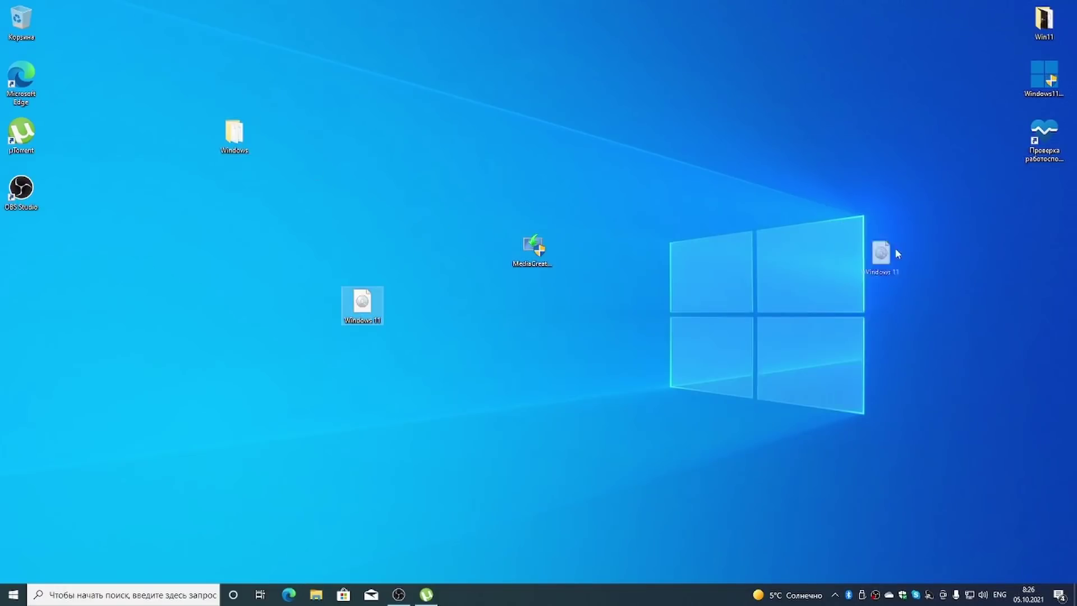
left_click_drag(1034, 195, 1036, 196)
- Open the Windows folder on the desktop and reposition its window to show the copied installation files
double_click(235, 135)
left_click_drag(661, 240, 536, 129)
left_click_drag(354, 300, 339, 167)
left_click(365, 300)
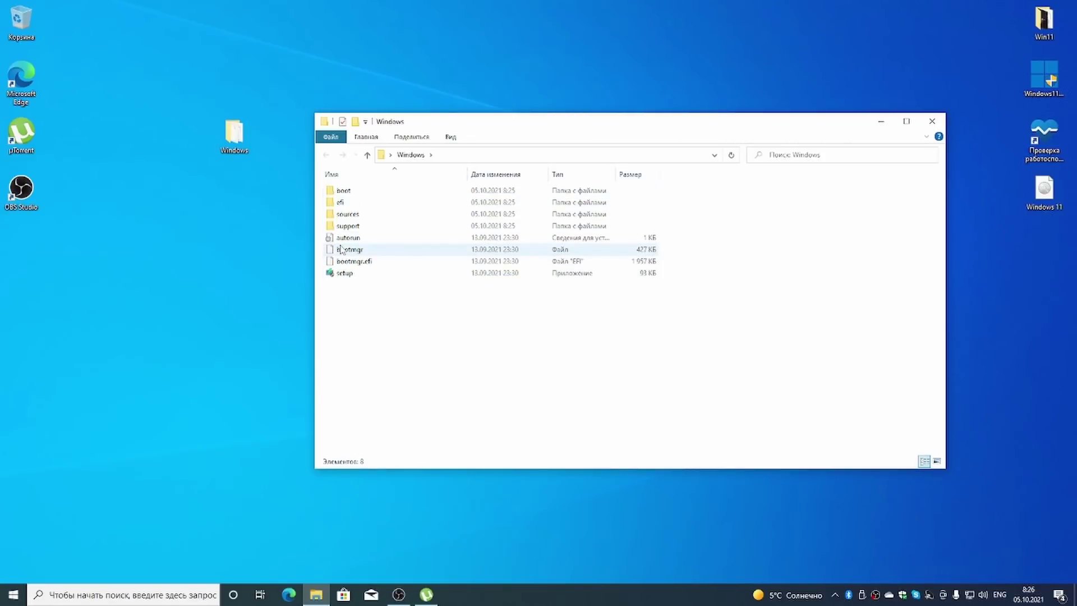
- Display the Windows folder's contents as large icons and open the sources folder
left_click(449, 138)
left_click(546, 153)
double_click(473, 205)
- Delete compatappraiserresources.dll from the sources folder
scroll(617, 179, "down", 5)
left_click_drag(748, 125, 589, 197)
scroll(535, 420, "up", 2)
scroll(536, 420, "up", 1)
left_click(500, 368)
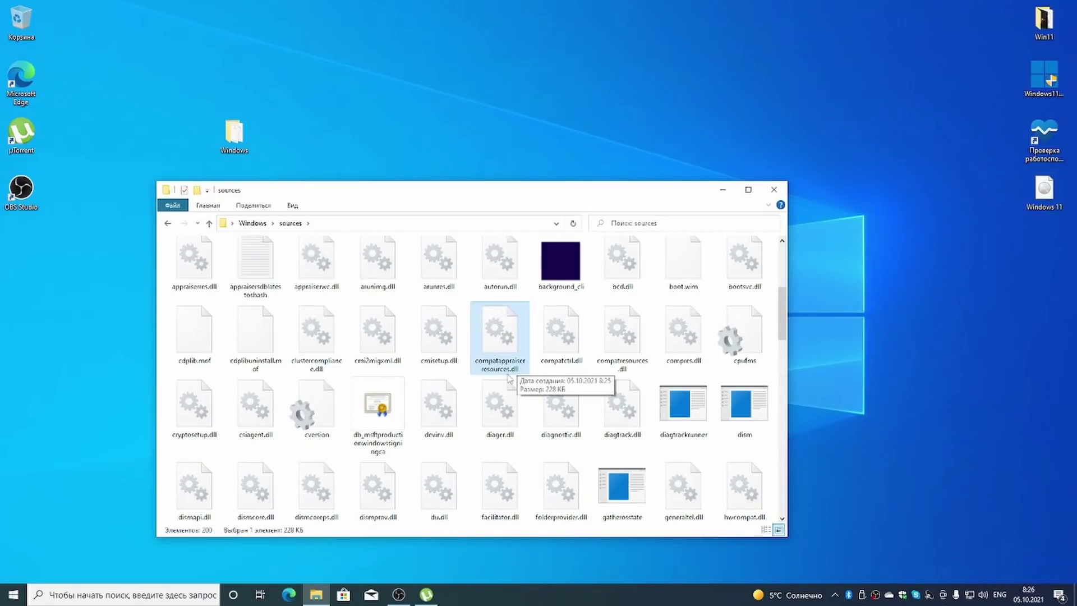
right_click(503, 348)
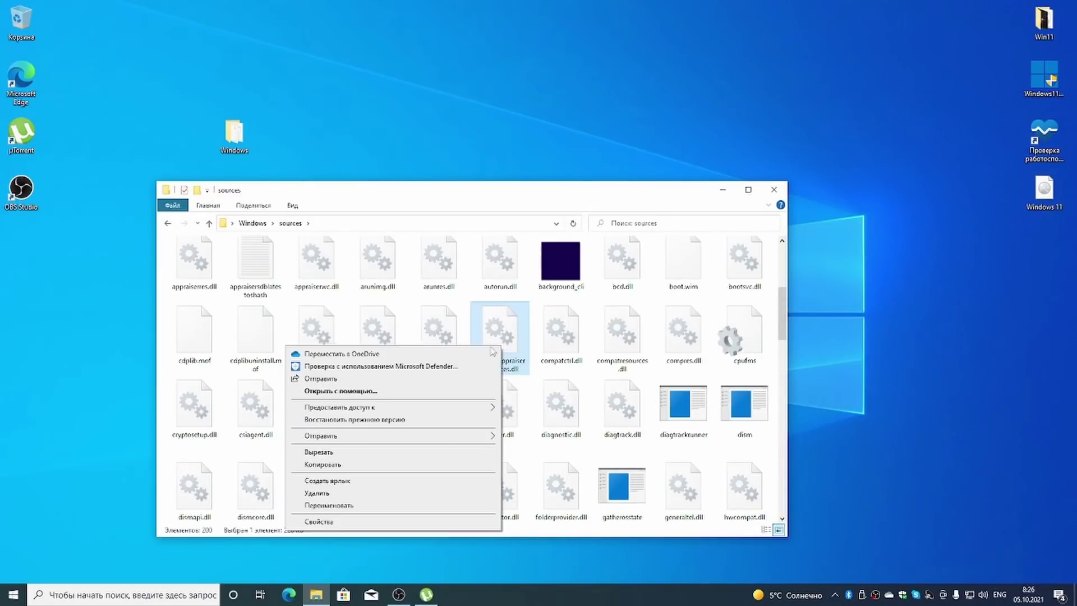
left_click(317, 493)
- Launch setup from the Windows folder, continue through the installer's opening pages and close the folder's window
left_click(167, 222)
left_click(624, 279)
double_click(624, 279)
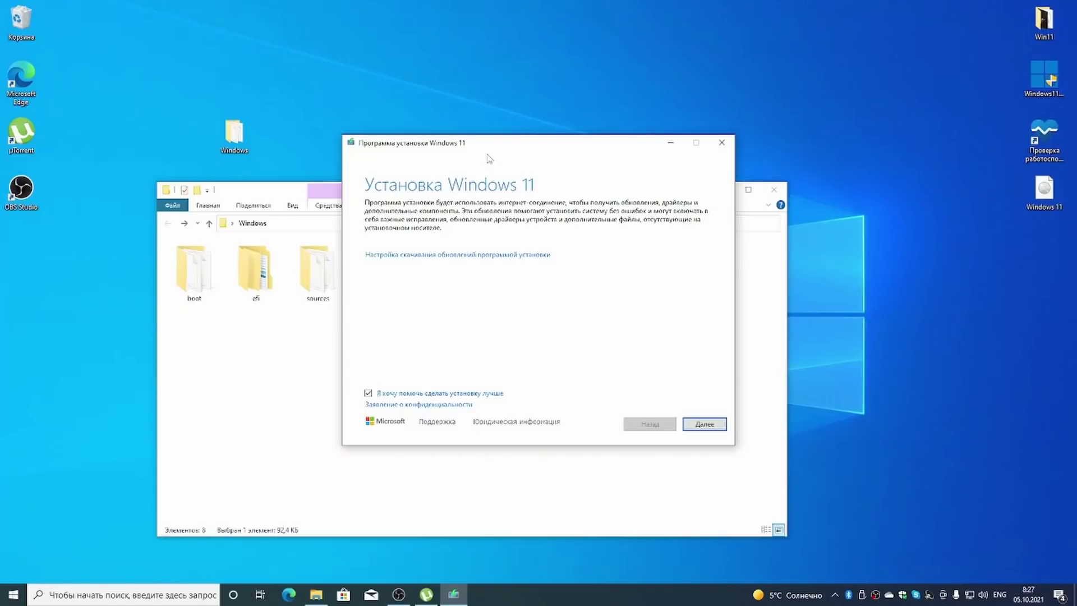
key("Return")
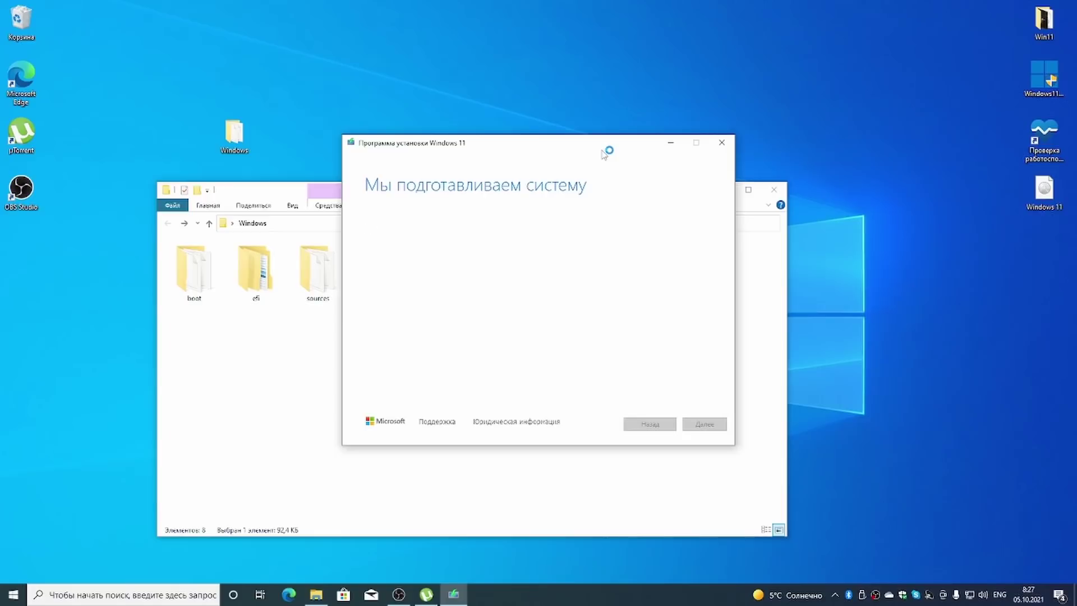
left_click(705, 424)
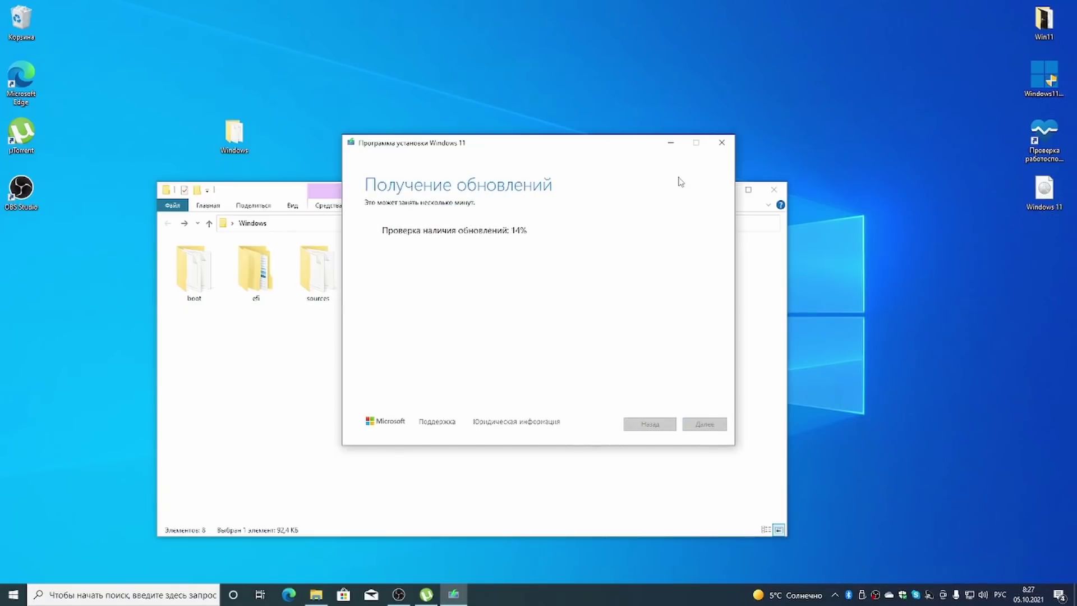
left_click(774, 189)
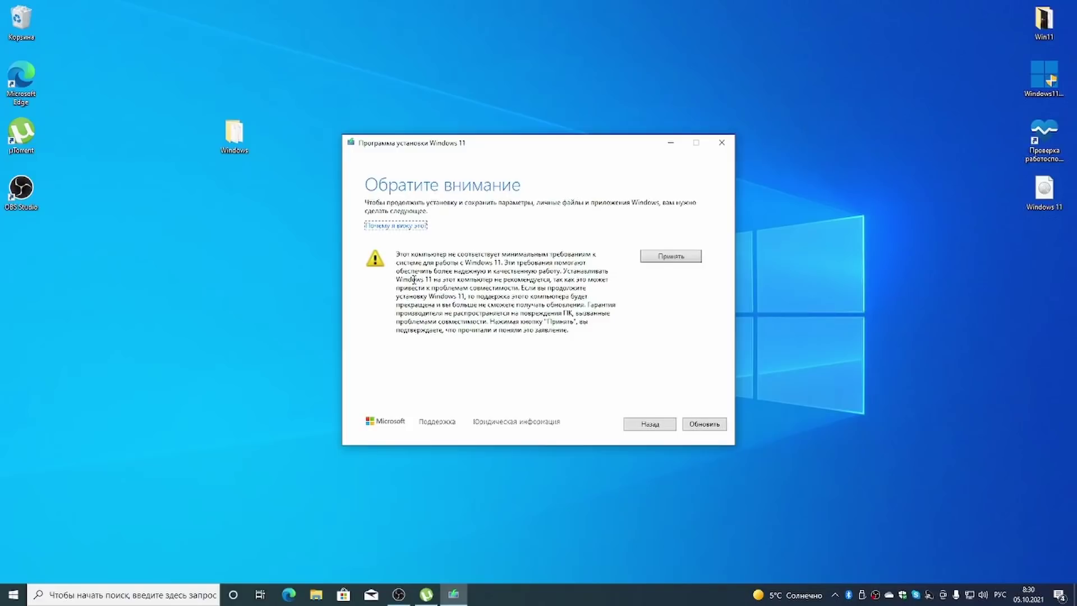
- Accept the minimum-requirements notice and start installing Windows 11 Home with personal files and apps kept
left_click(674, 258)
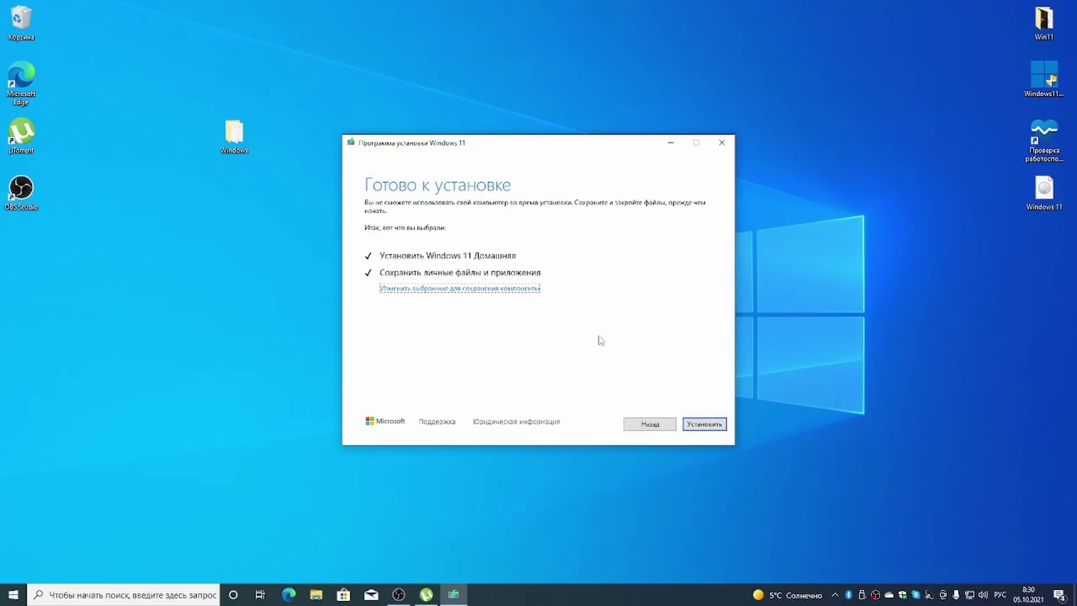
left_click(705, 427)
left_click_drag(549, 146, 807, 165)
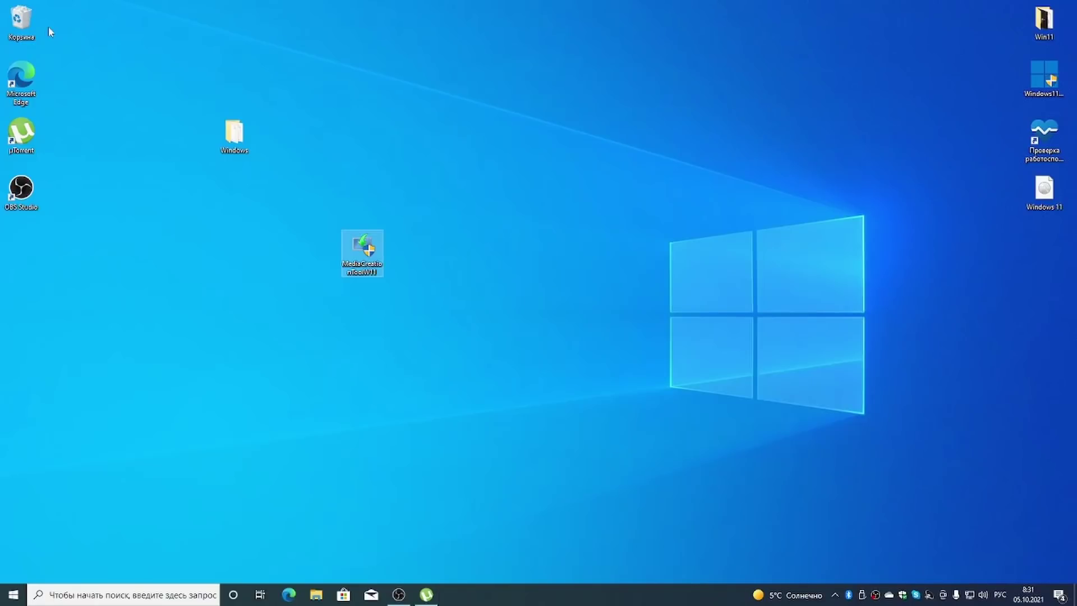
- Quick-format the CCSA_X64FRE (E:) USB drive as NTFS with 4096-byte allocation units and an empty volume label
left_click(316, 595)
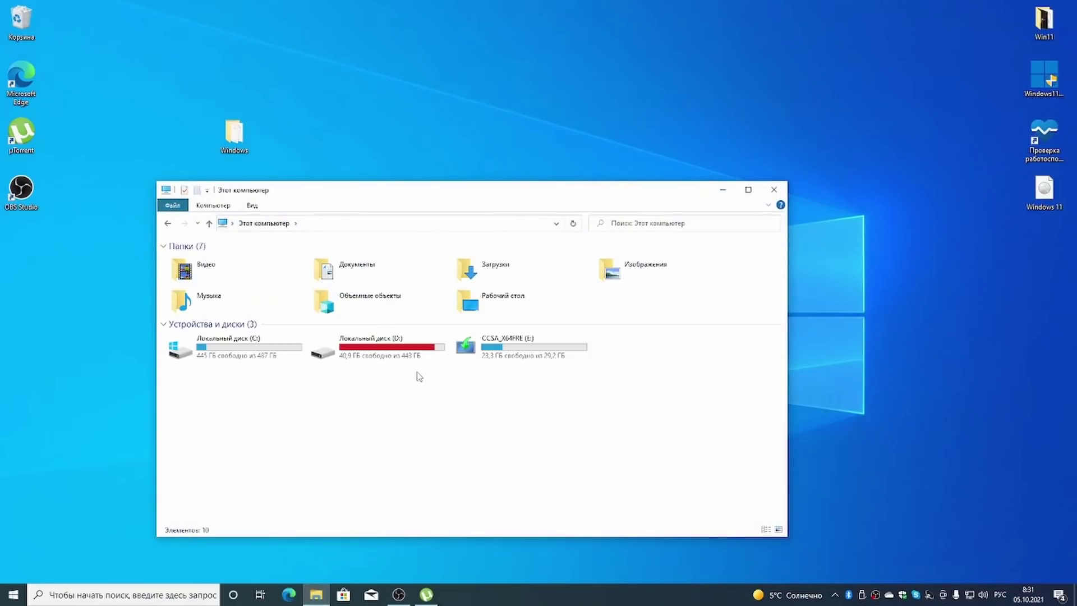
right_click(488, 359)
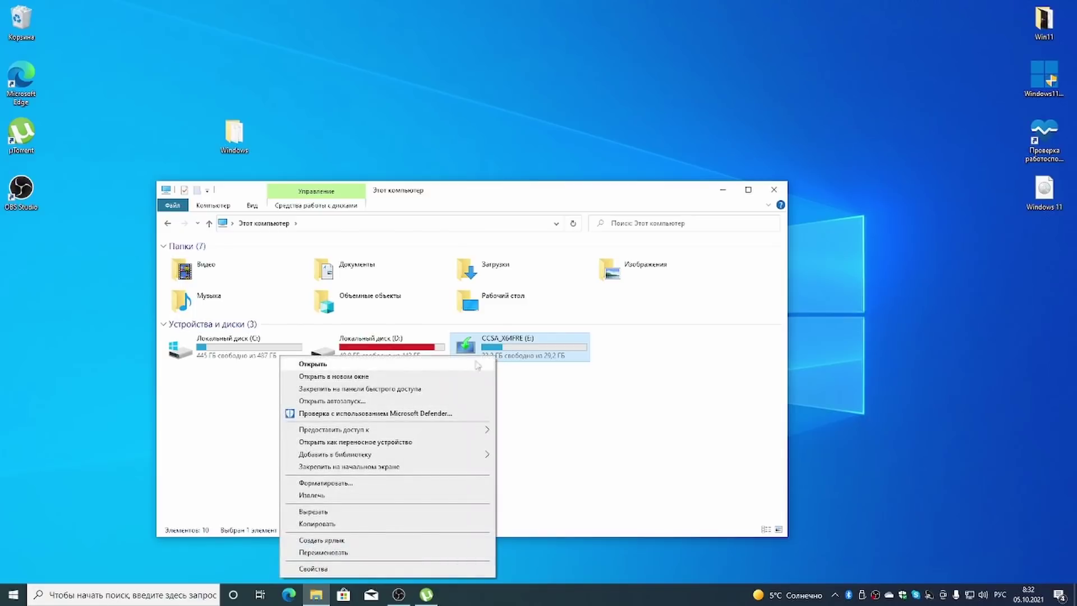
left_click(325, 483)
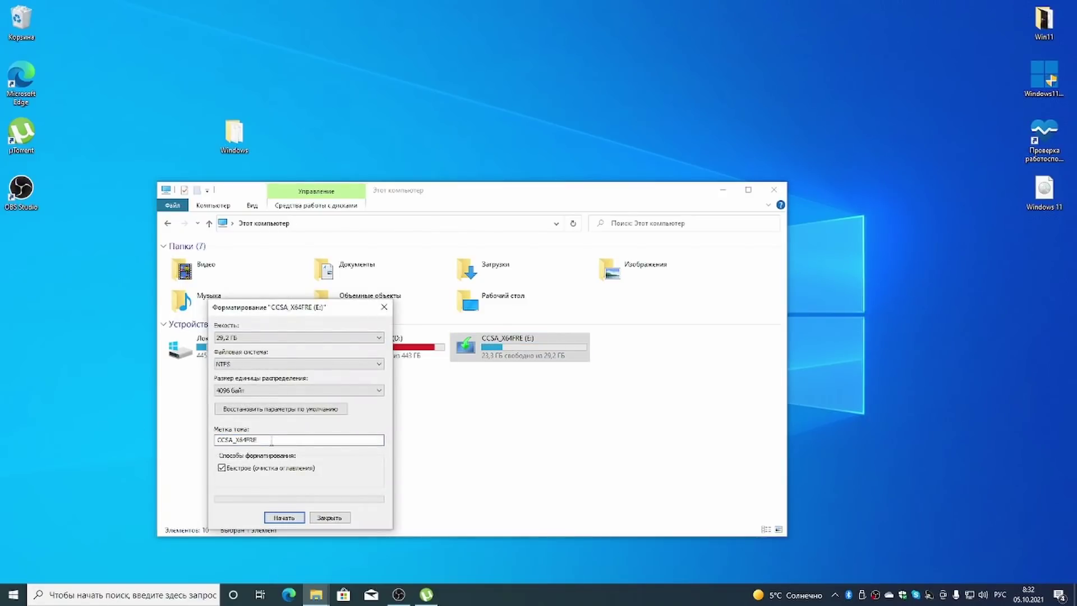
key("Tab")
key("BackSpace")
key("Return")
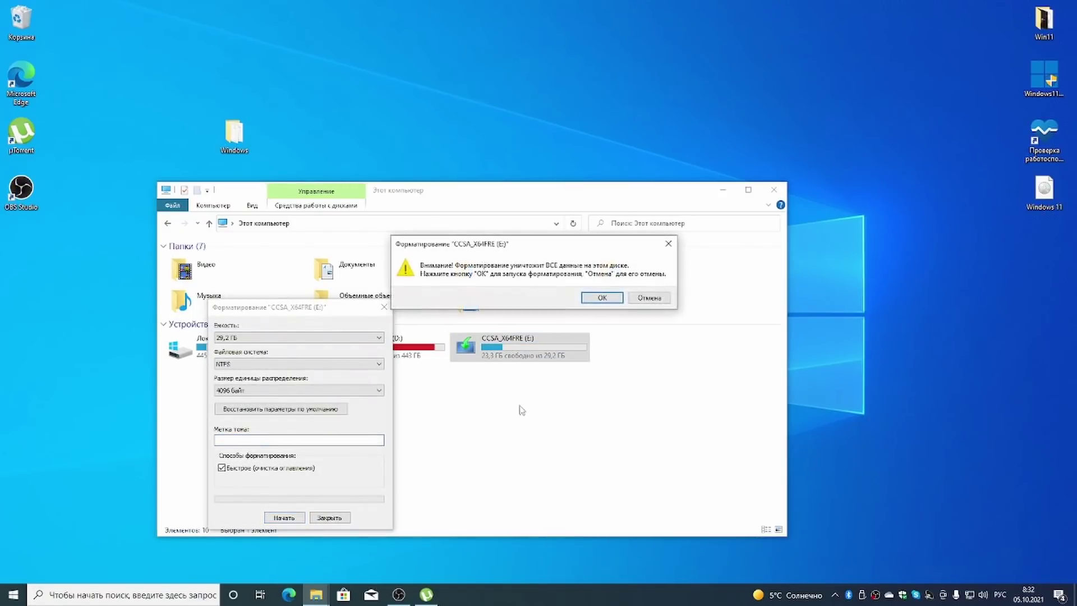
left_click(604, 297)
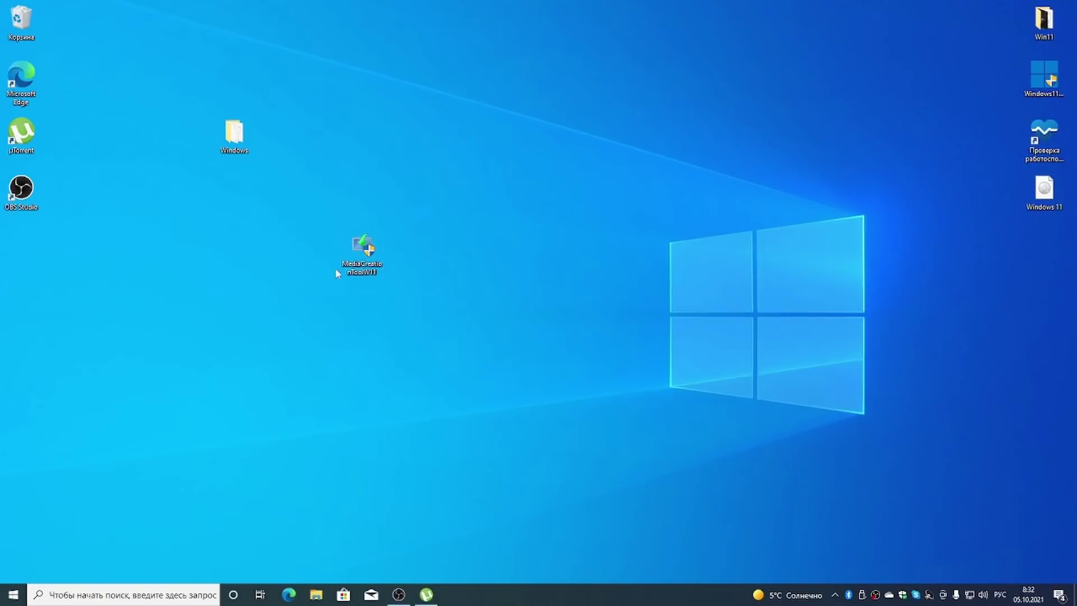
- Run MediaCreationToolW11 and create Windows 11 installation media on the USB flash drive E:
right_click(371, 268)
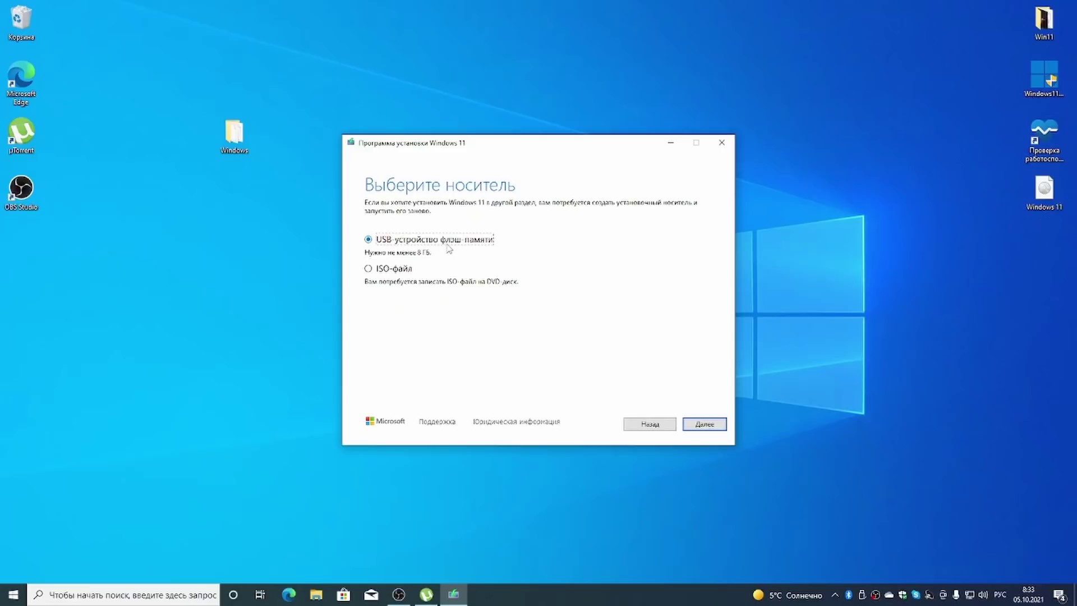
key("Return")
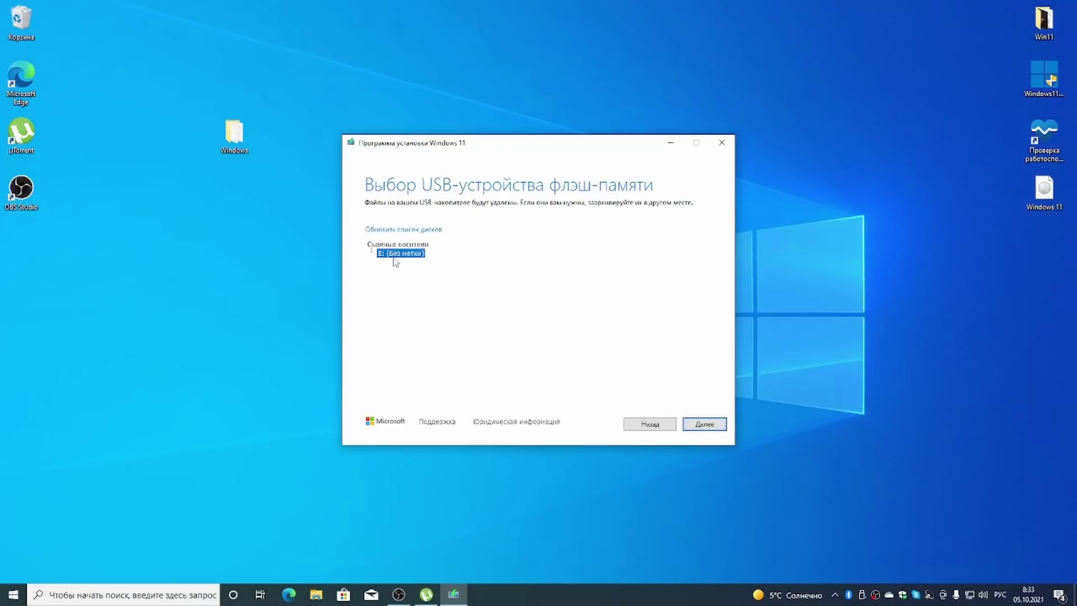
left_click(704, 424)
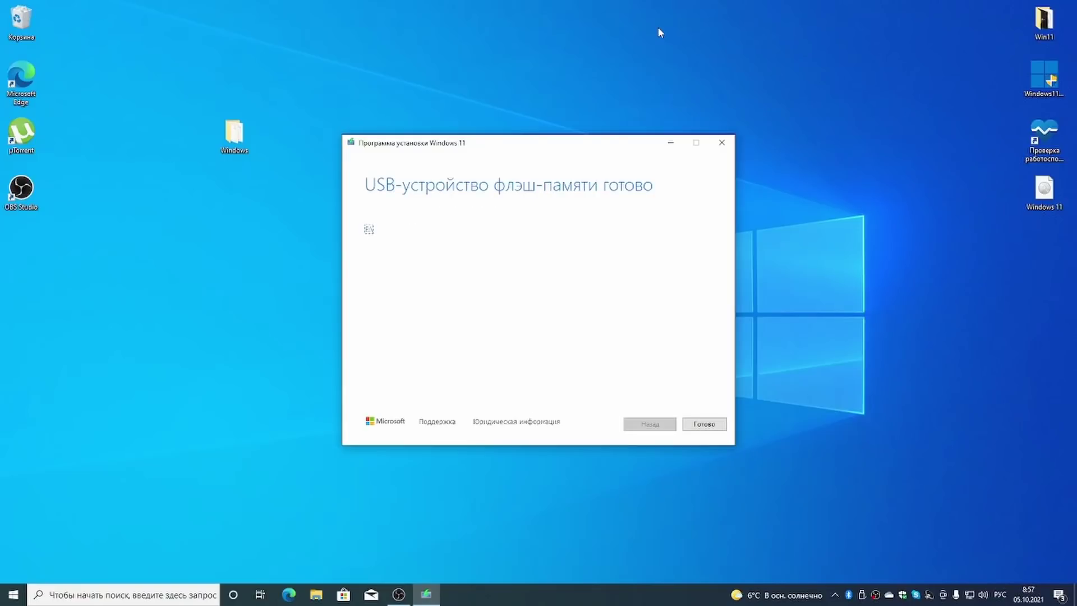
left_click(706, 425)
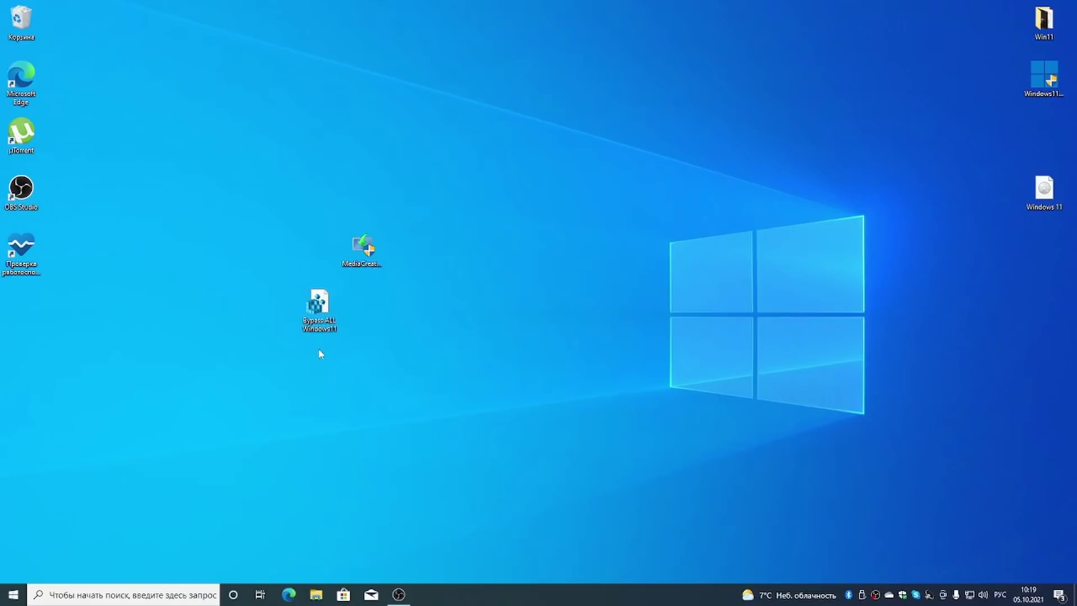
- Move the Bypass ALL Windows11 registry file toward the desktop's centre, open it for editing and reposition its Notepad window below it
left_click_drag(314, 305, 565, 331)
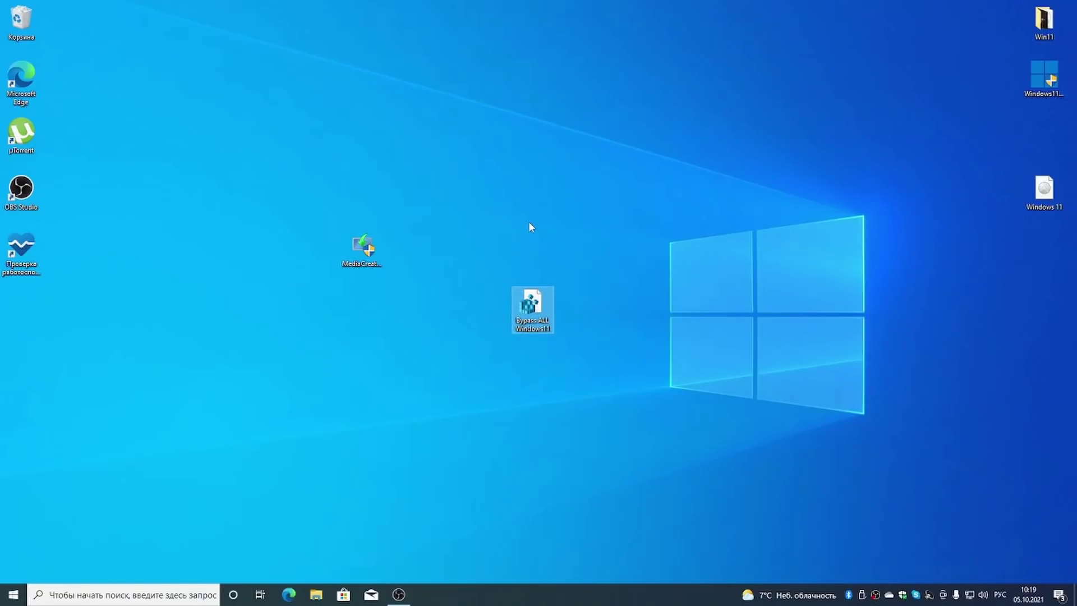
right_click(525, 301)
left_click(394, 321)
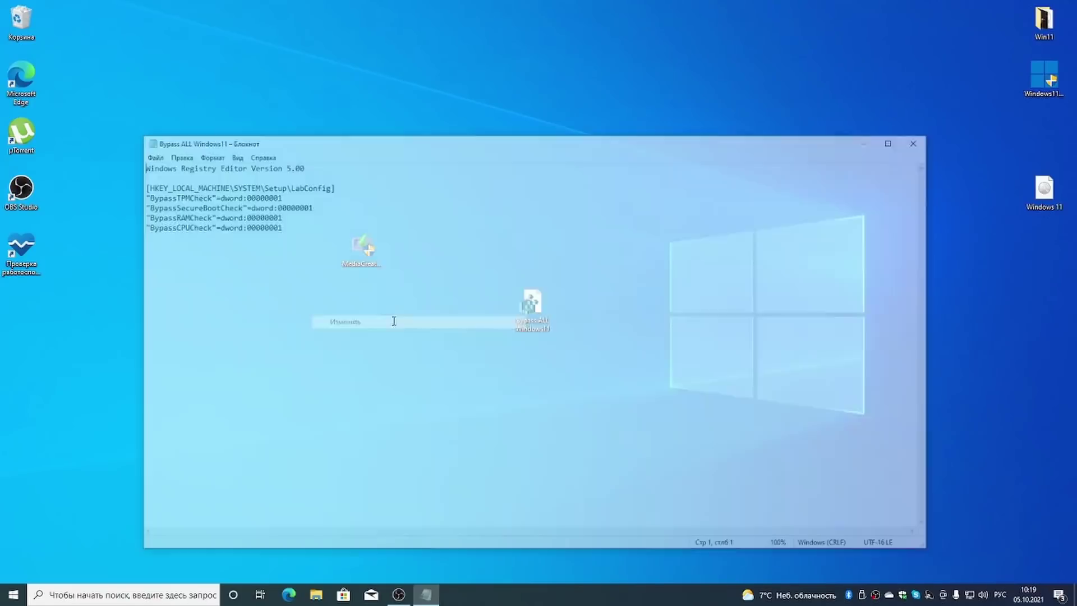
left_click_drag(392, 146, 580, 366)
- Examine the BypassTPMCheck, BypassSecureBootCheck, BypassRAMCheck and BypassCPUCheck entries in the registry file and close it
left_click_drag(478, 454, 332, 422)
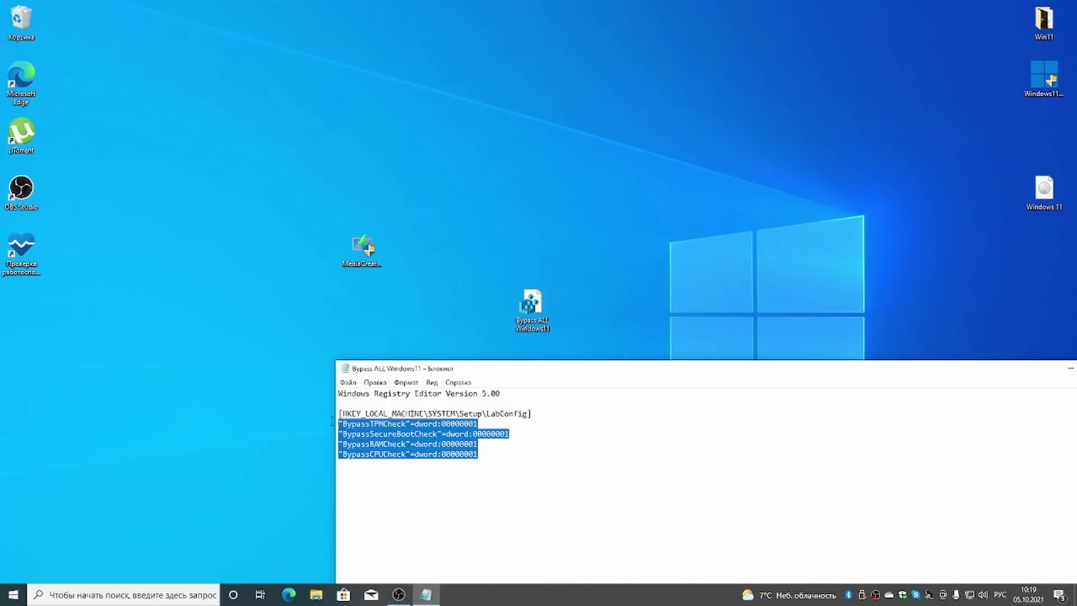
left_click(530, 528)
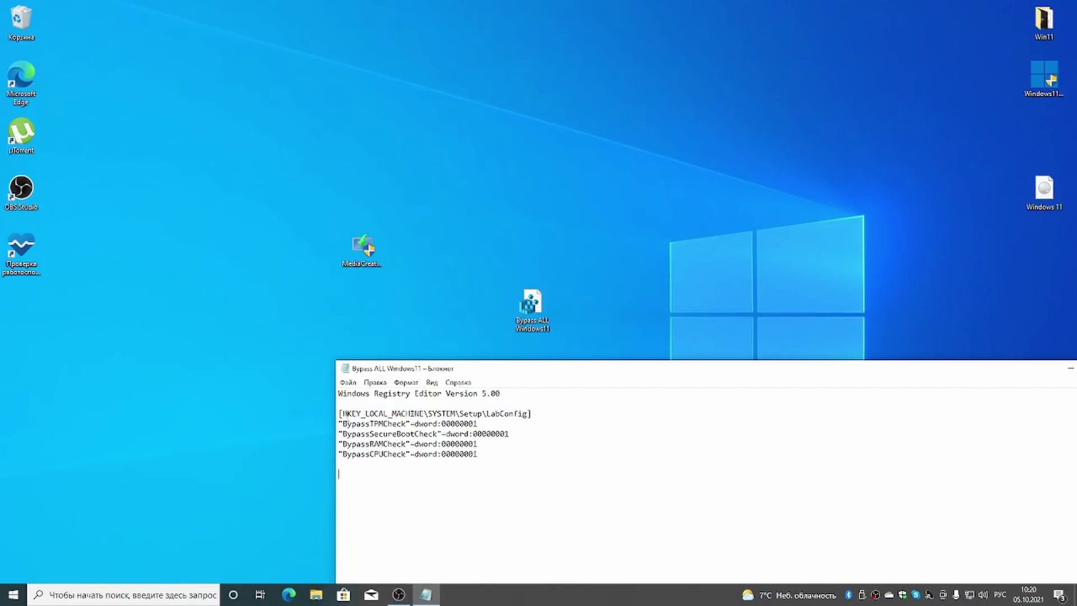
left_click_drag(343, 423, 409, 419)
left_click_drag(347, 434, 420, 437)
left_click(342, 444)
left_click_drag(343, 443, 410, 444)
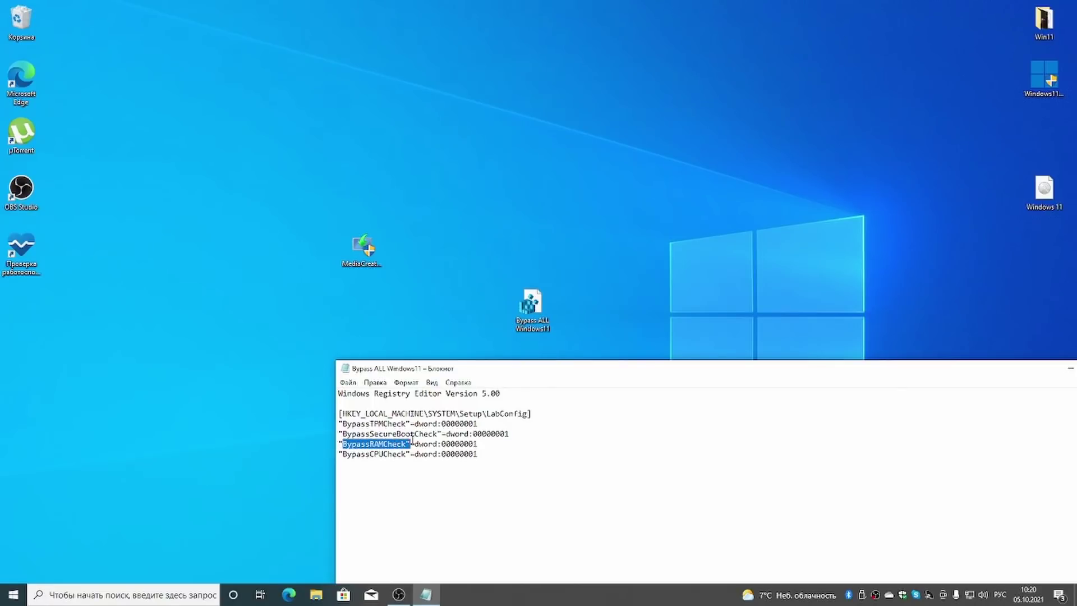
left_click_drag(342, 454, 406, 454)
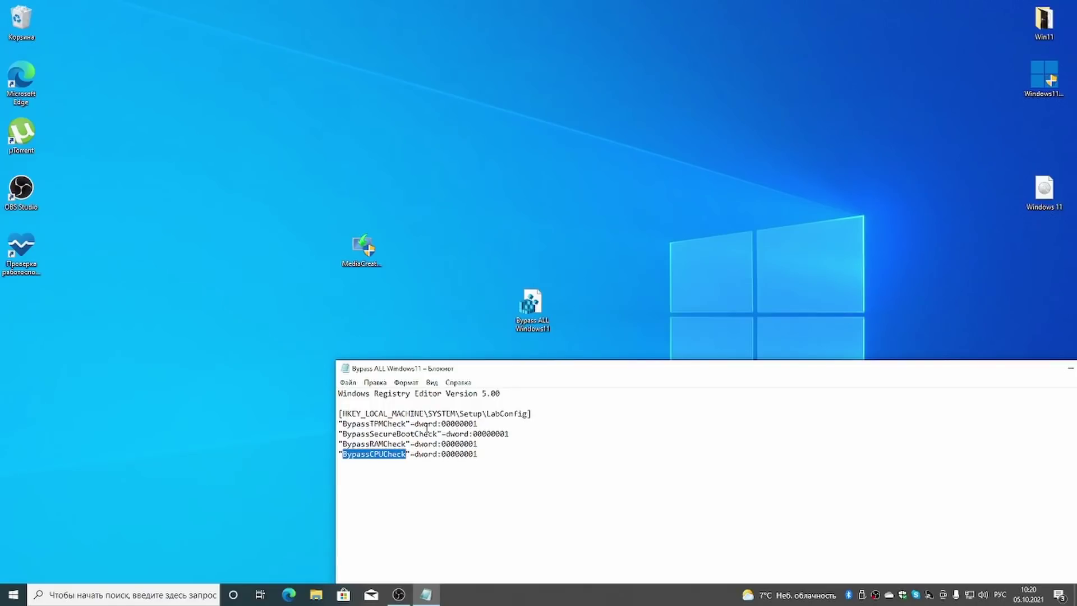
key("alt+F4")
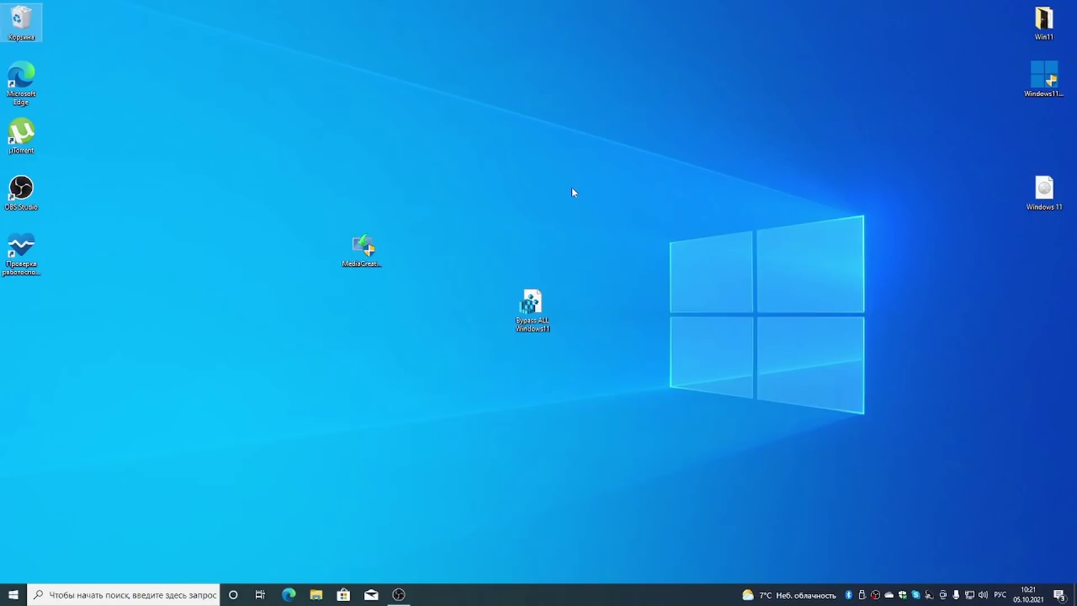
- Create a folder named ByPass11 on the ESD-USB (E:) drive and copy the Bypass ALL Windows11 registry file into it
left_click(530, 306)
left_click(428, 315)
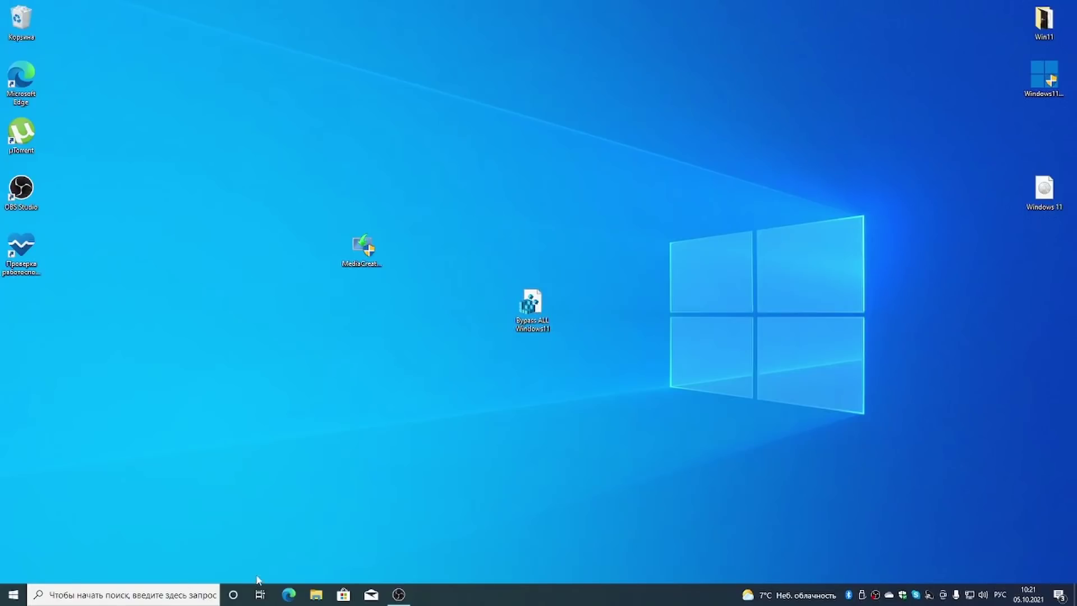
left_click(324, 597)
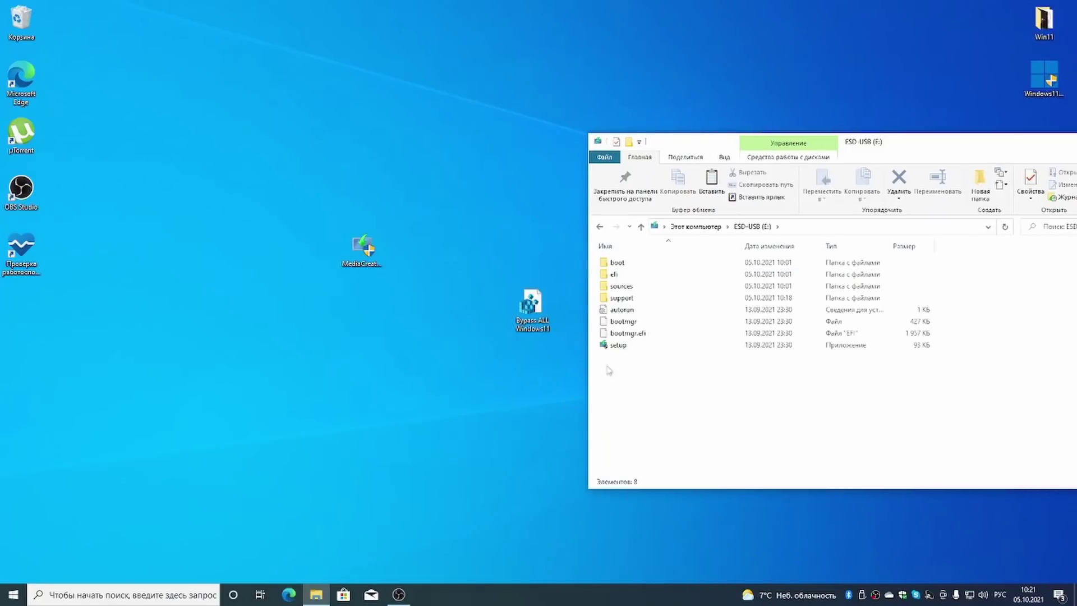
key("ctrl+shift+n")
key("super+space")
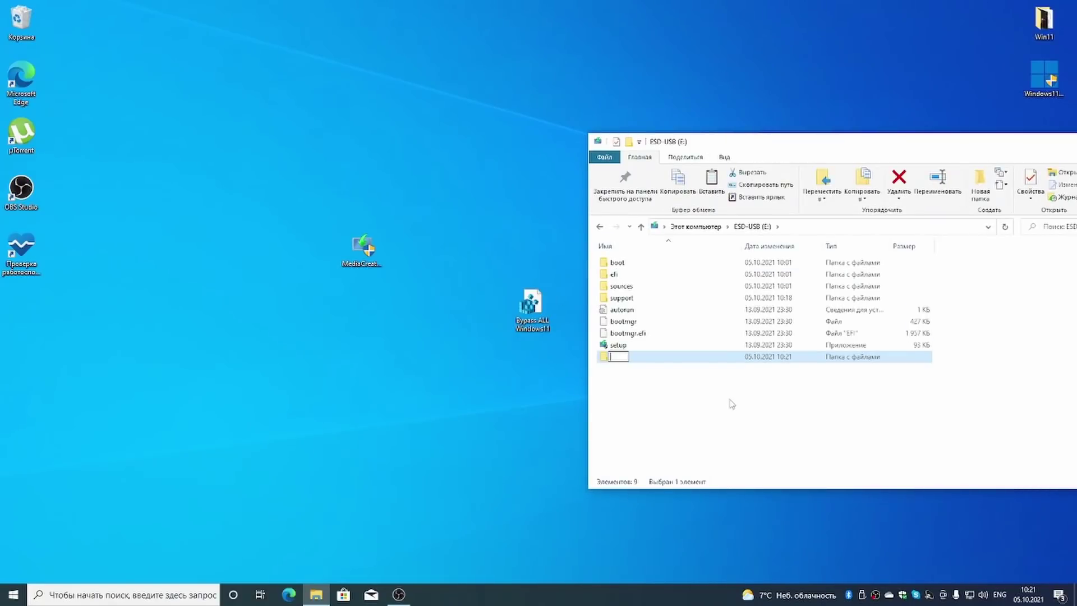
type("ByPass11")
left_click_drag(531, 306, 631, 361)
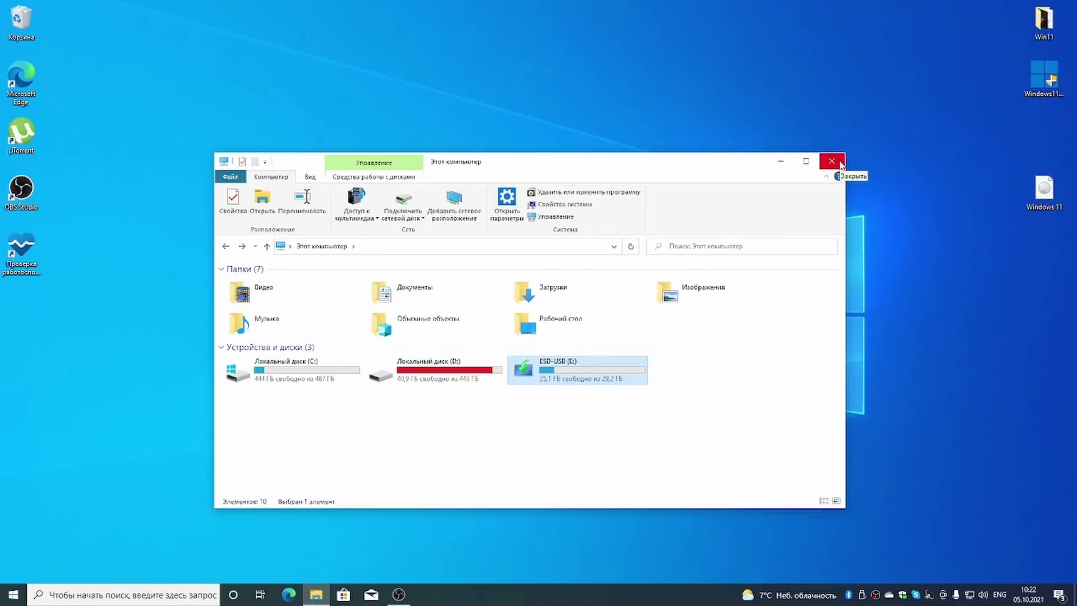
left_click(840, 162)
- Move the MediaCreationToolW11 icon beside the Bypass ALL Windows11 file on the desktop
left_click_drag(584, 394, 440, 195)
left_click_drag(362, 247, 489, 304)
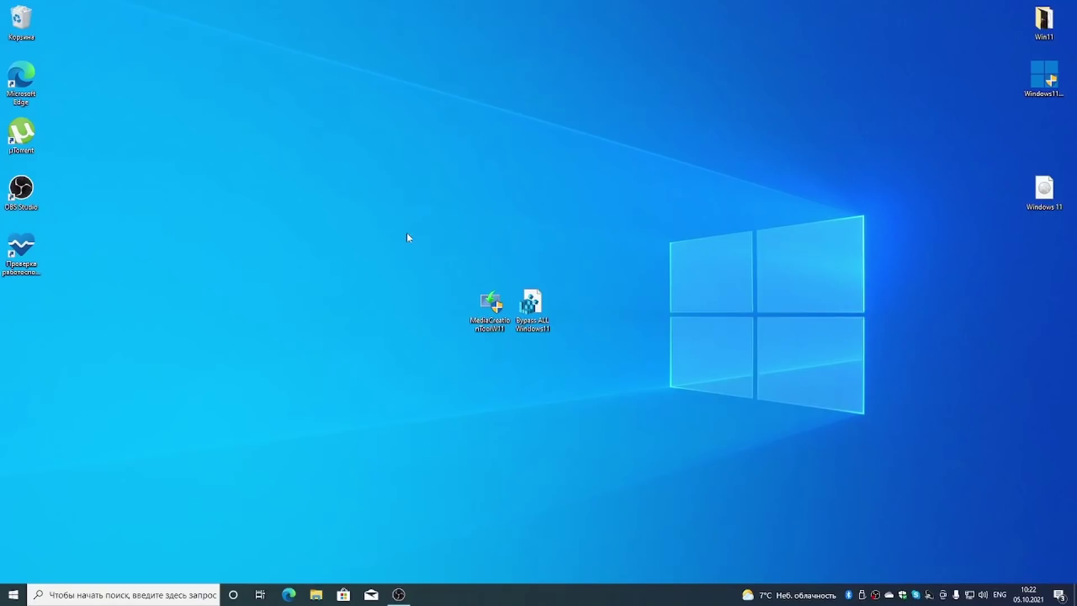
left_click_drag(417, 241, 514, 339)
left_click(515, 338)
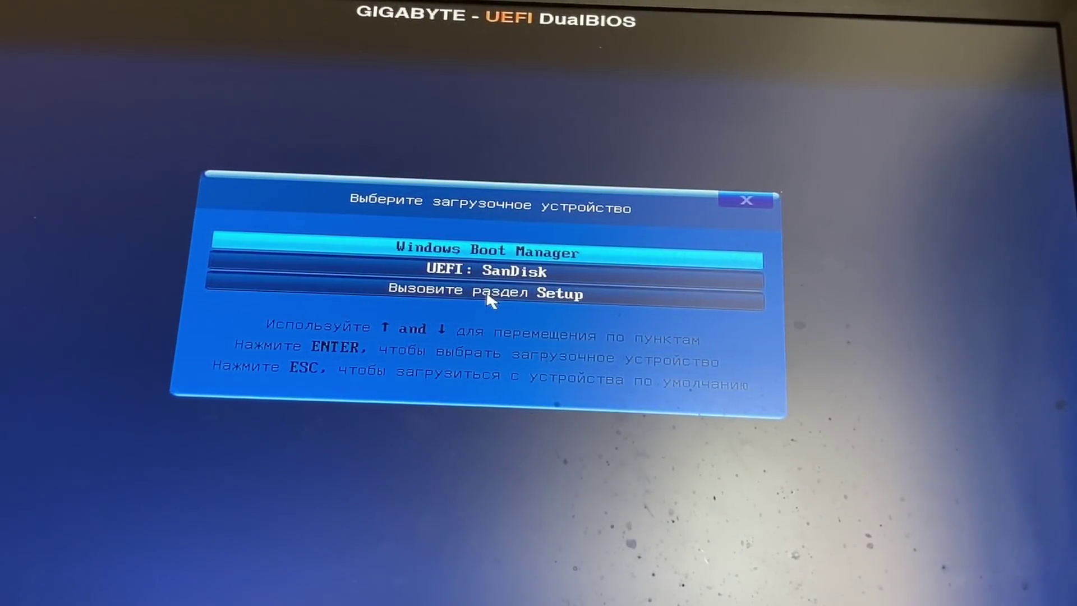
- Boot the PC from the UEFI: SanDisk device
key("Down")
key("Return")
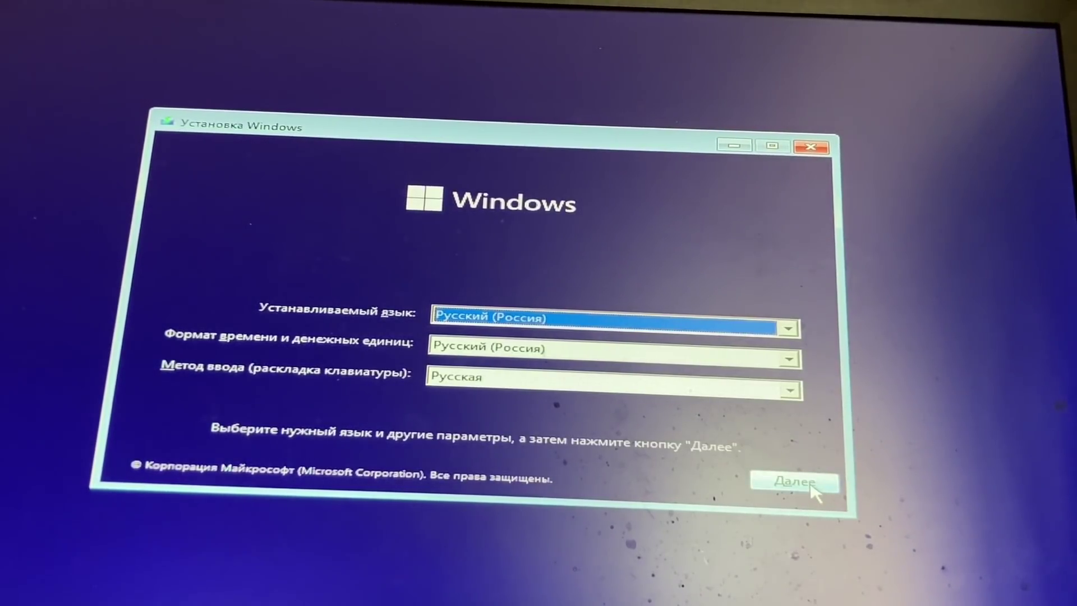
- Open a command prompt over Windows Setup's language page and run regedit
key("shift+F10")
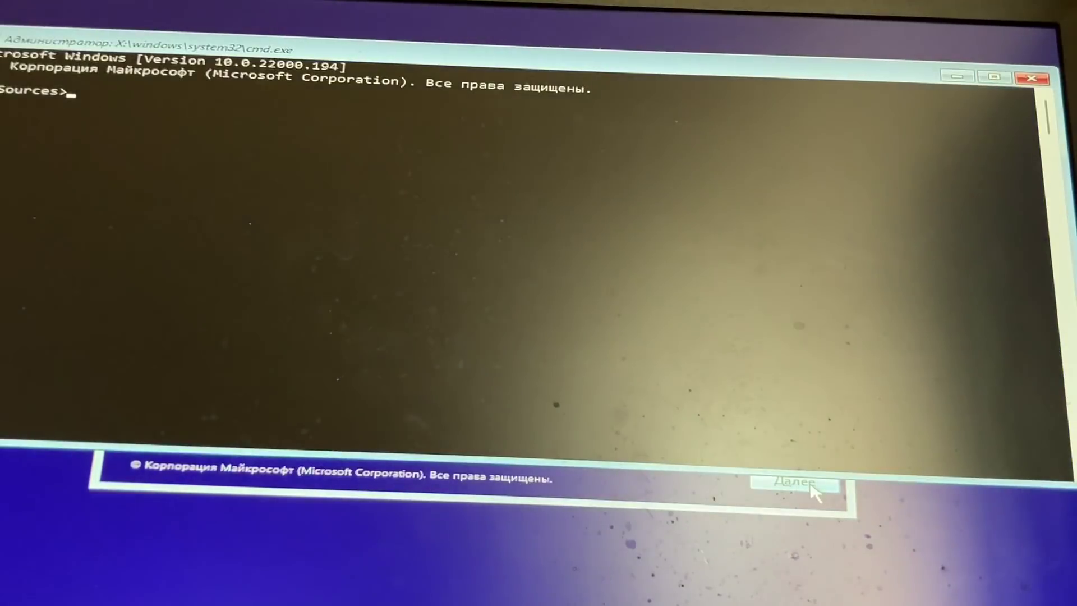
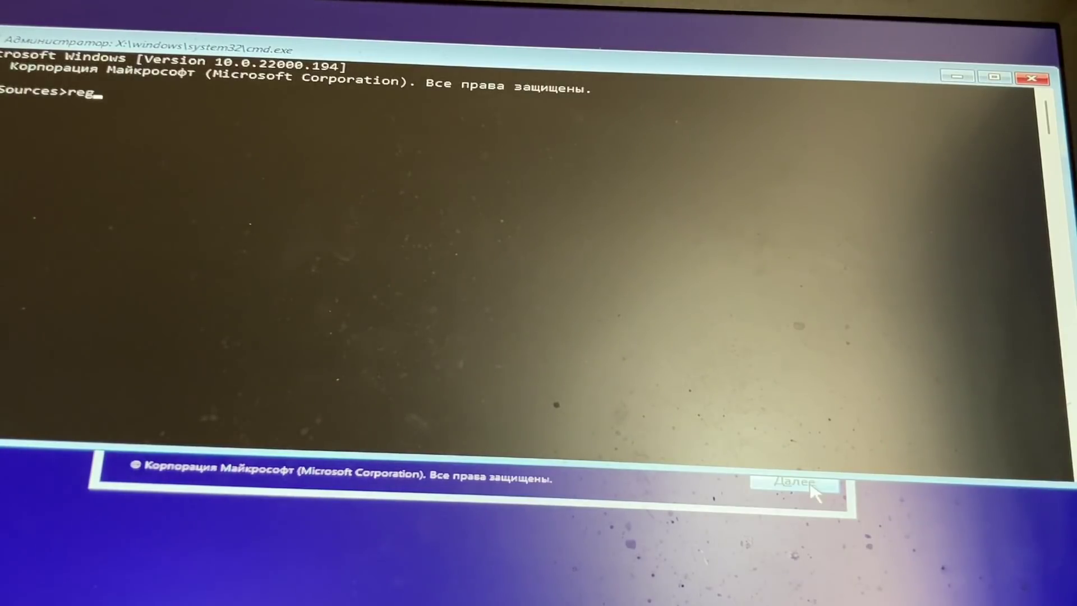
type("dit")
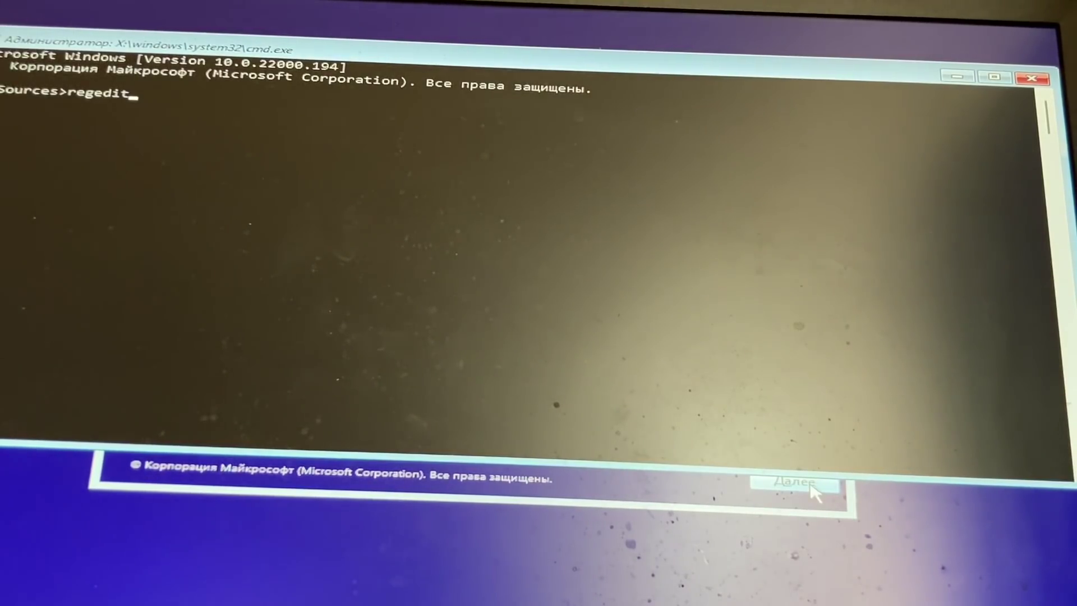
key("Return")
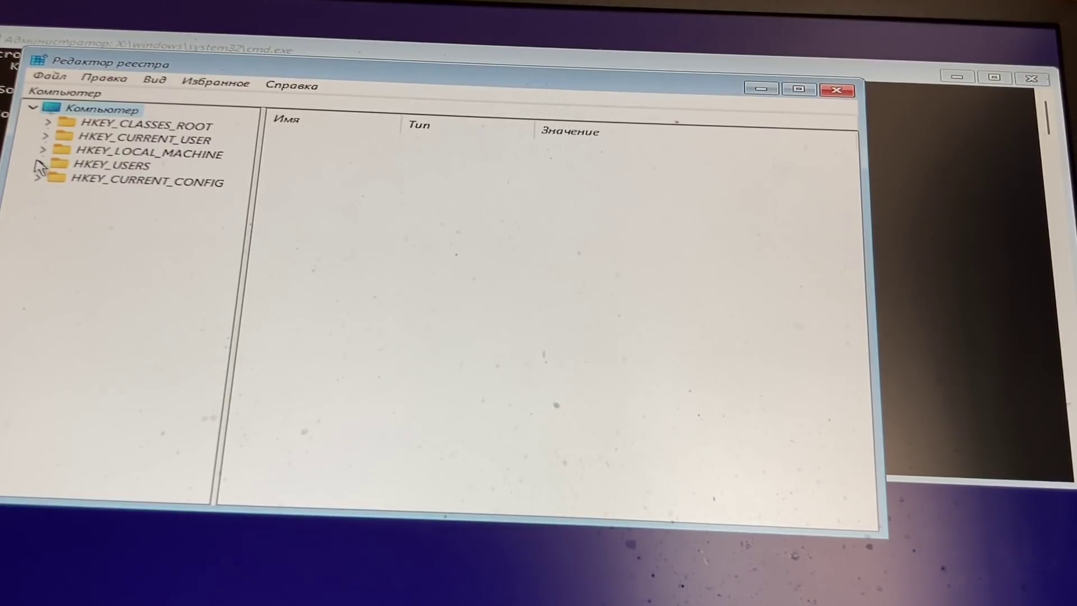
- Import the Bypass ALL Windows11 registry file from the ByPass11 folder on the ESD-USB (E:) drive into the registry
left_click(48, 78)
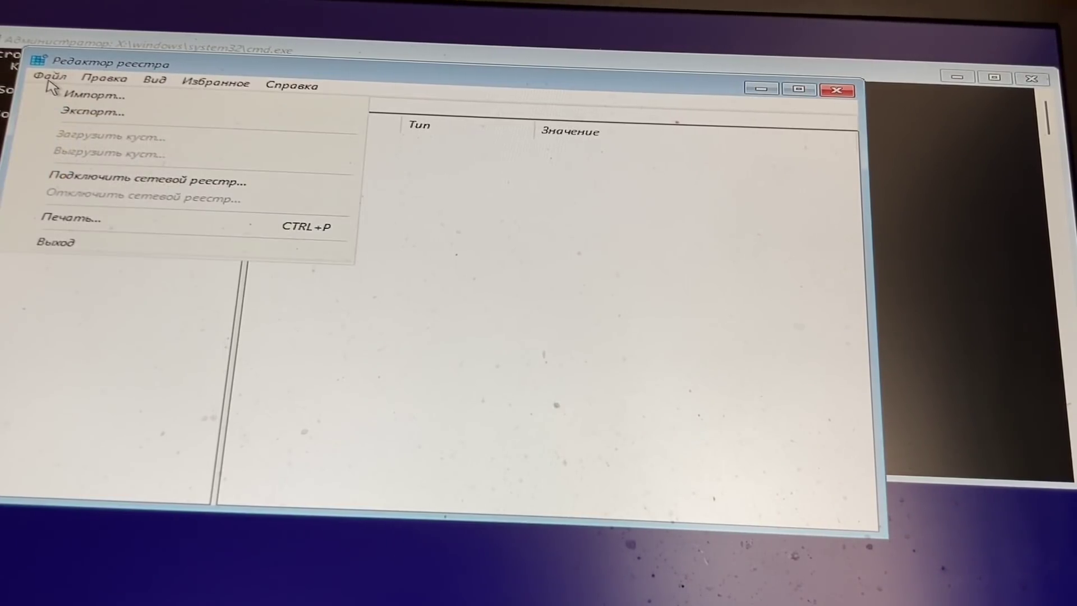
left_click(76, 97)
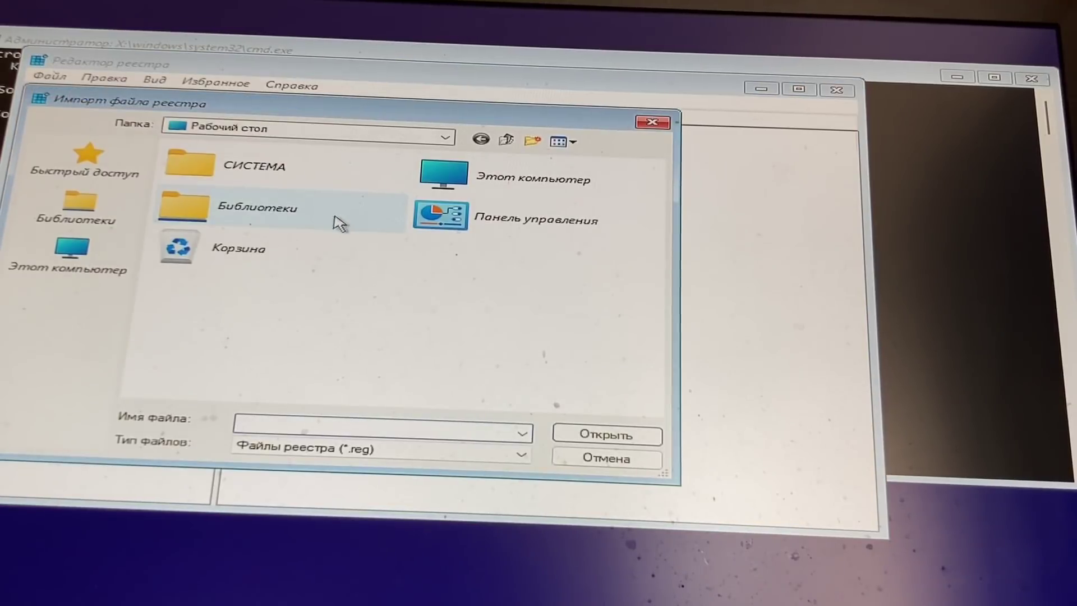
left_click(71, 252)
scroll(289, 283, "down", 5)
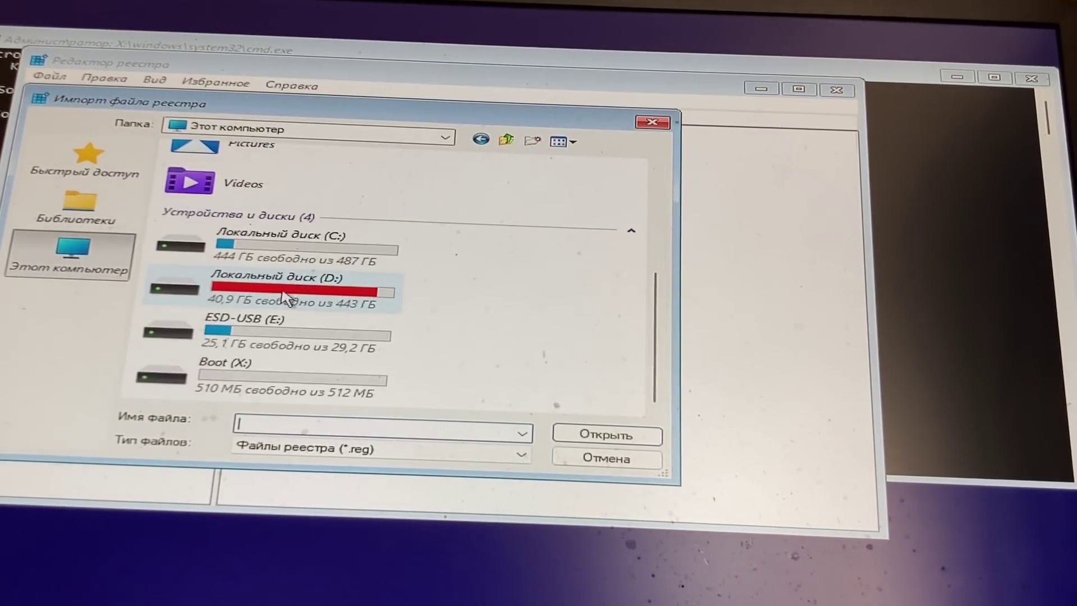
left_click(271, 335)
double_click(271, 335)
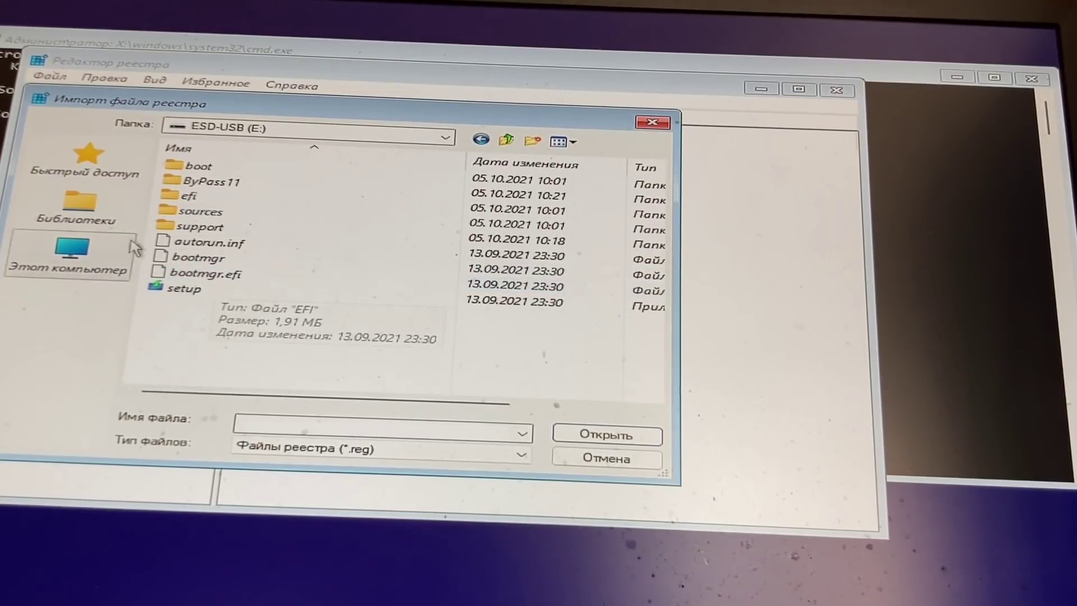
left_click(216, 187)
double_click(216, 187)
left_click(227, 174)
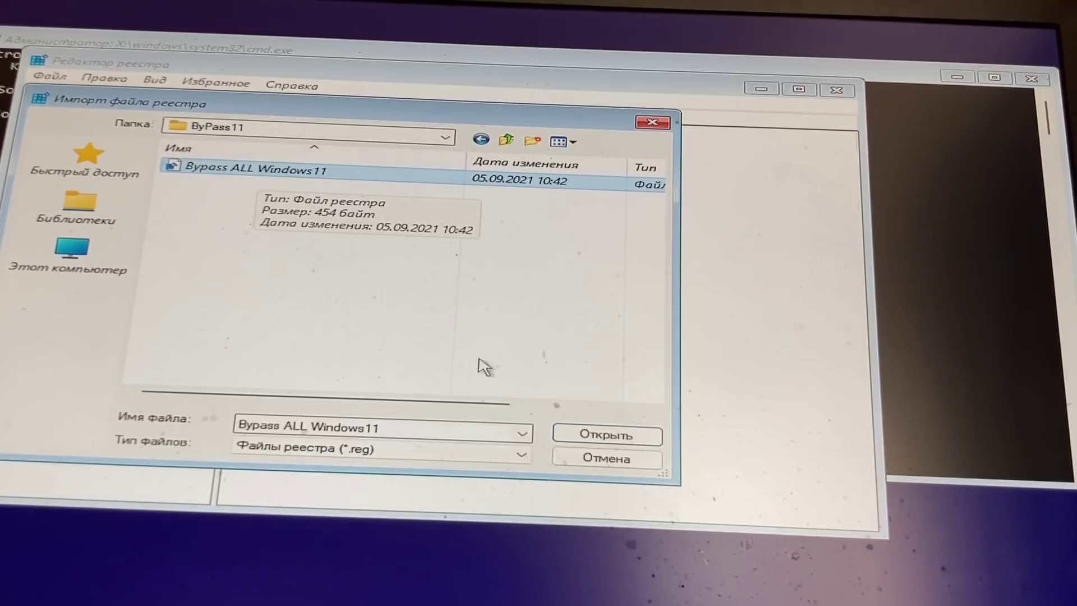
left_click(643, 437)
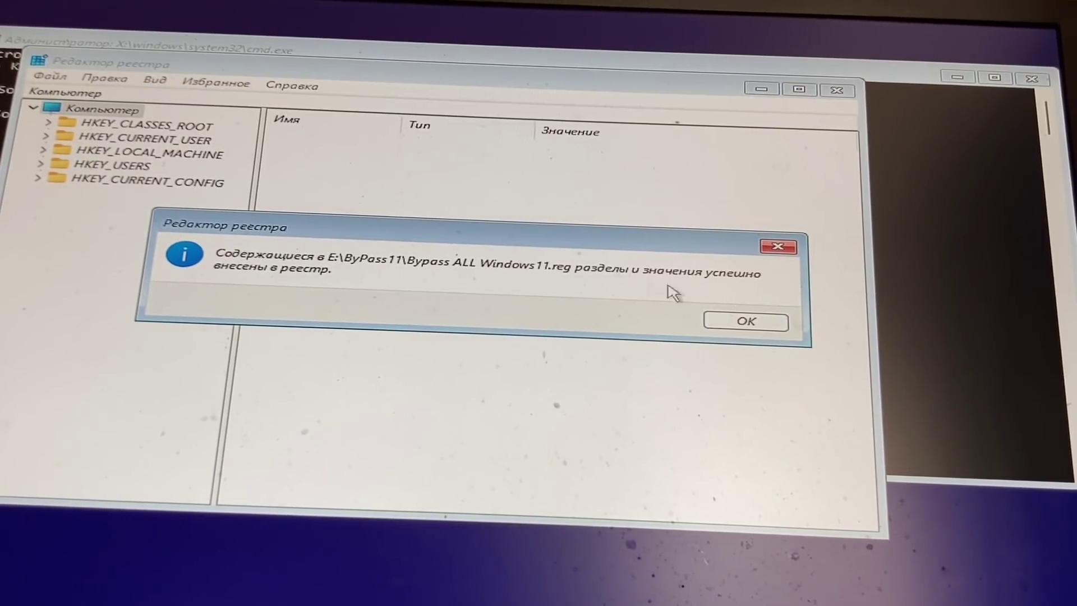
left_click(764, 320)
- Close the Registry Editor and exit the command prompt to return to Windows Setup's language page
left_click(837, 91)
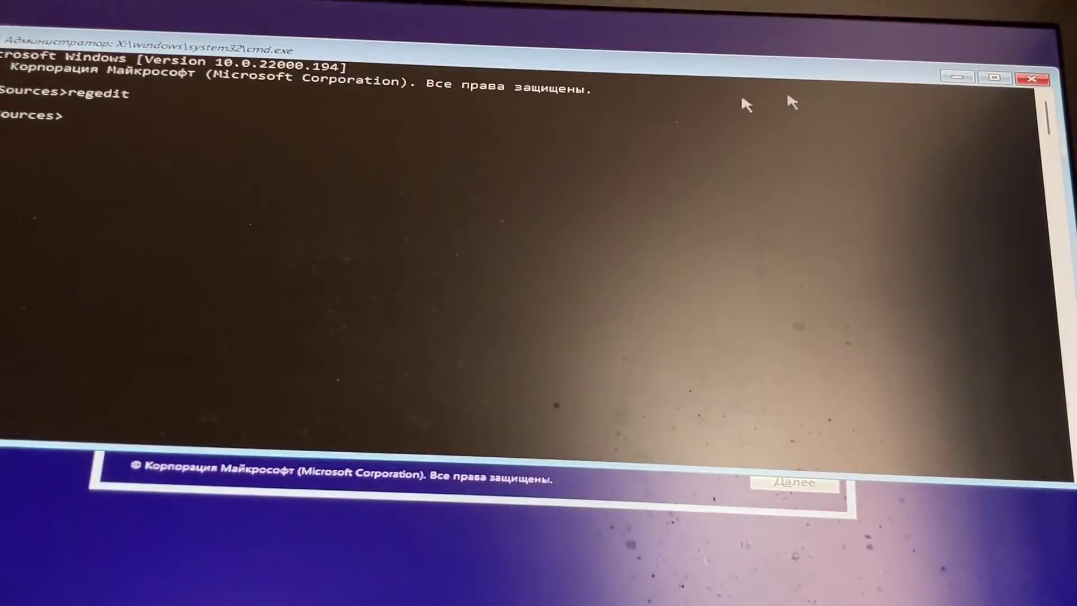
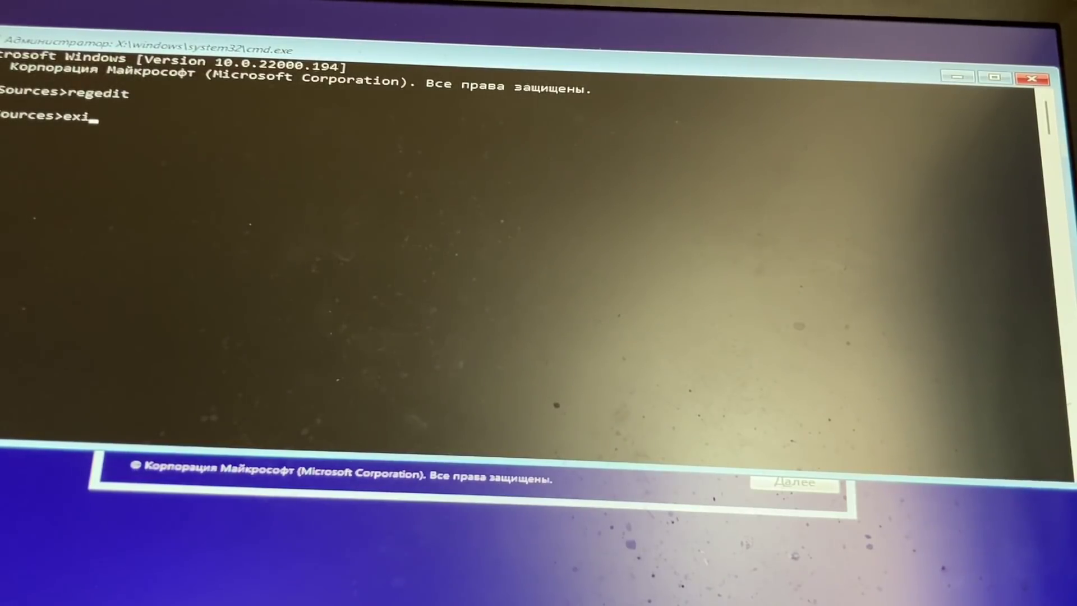
key("Return")
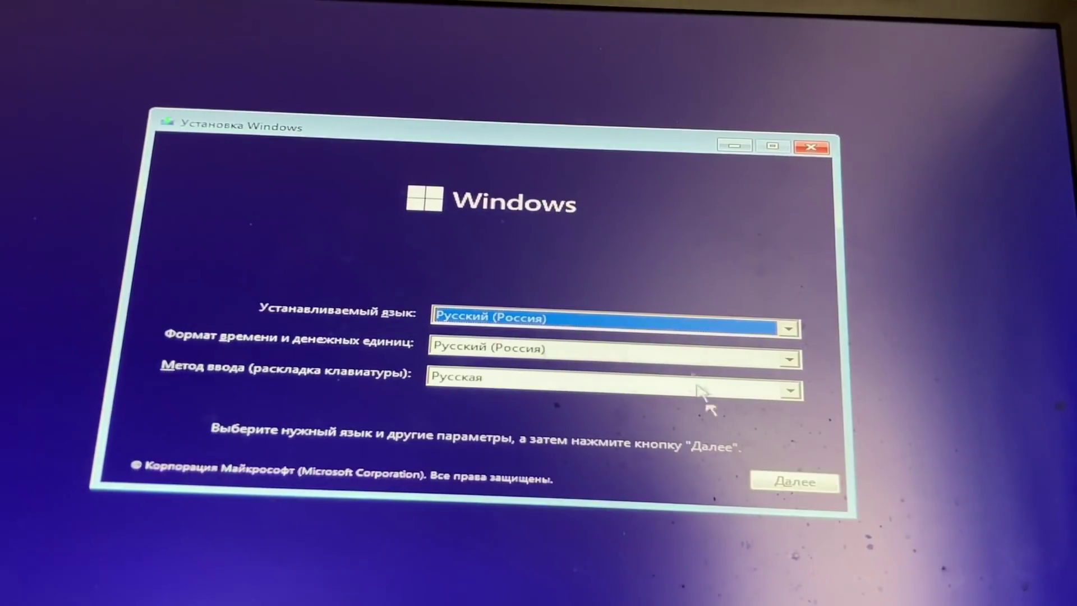
- Start the Windows installation with the Russian language settings and continue without a product key to the licence terms
left_click(770, 481)
left_click(488, 326)
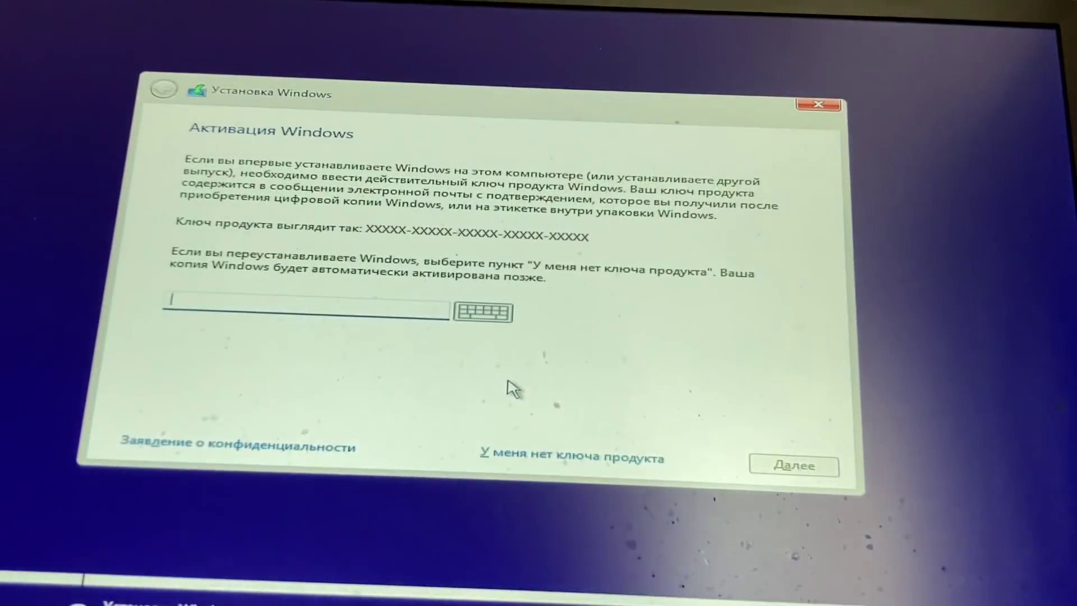
left_click(595, 455)
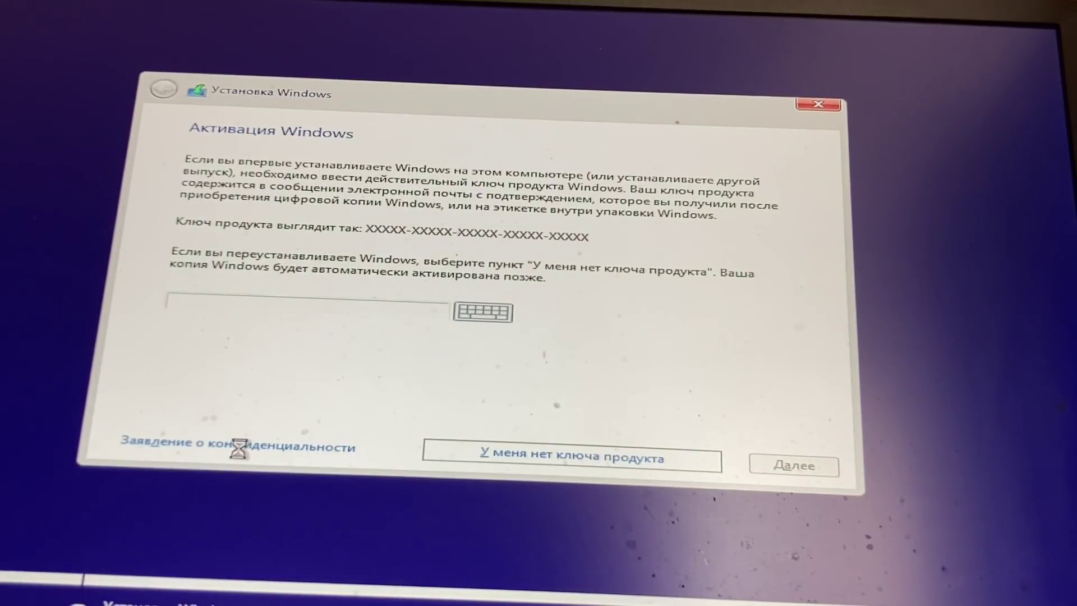
left_click(807, 467)
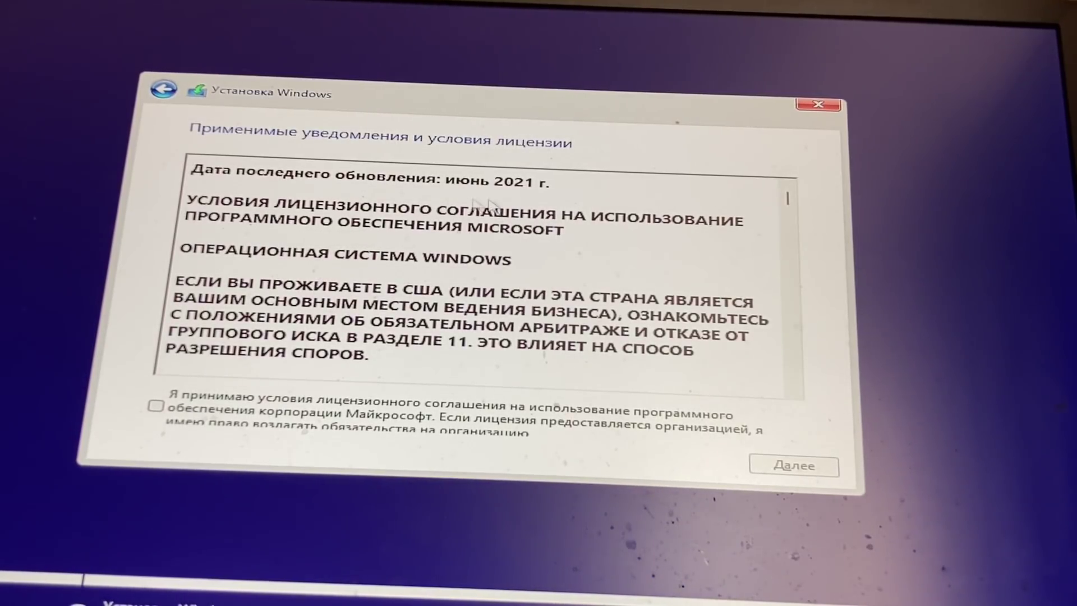
- Accept the licence terms and choose the custom installation type (Windows only)
left_click(172, 403)
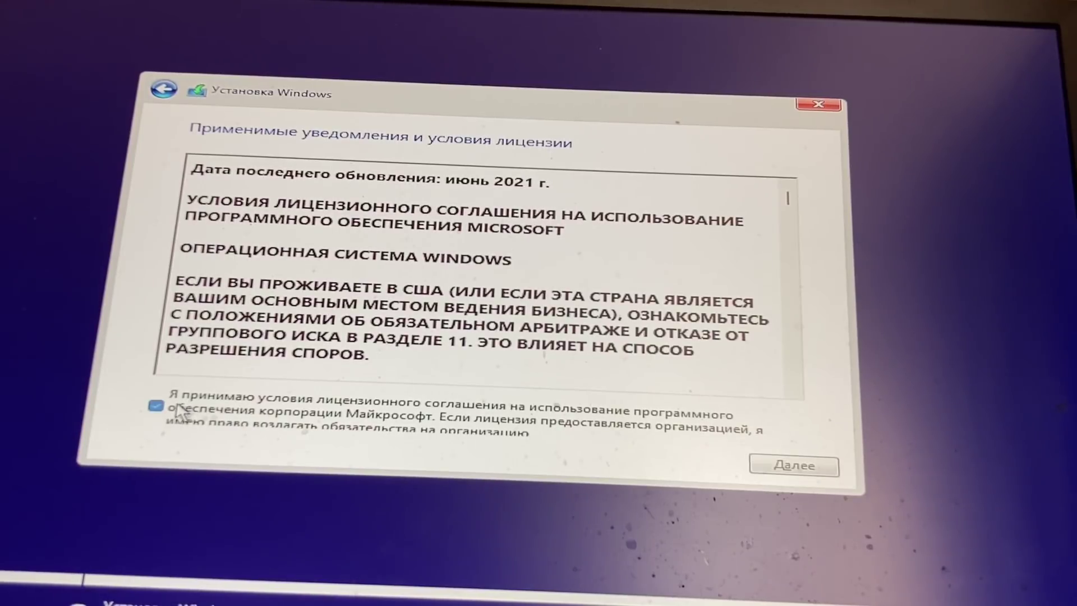
left_click(797, 465)
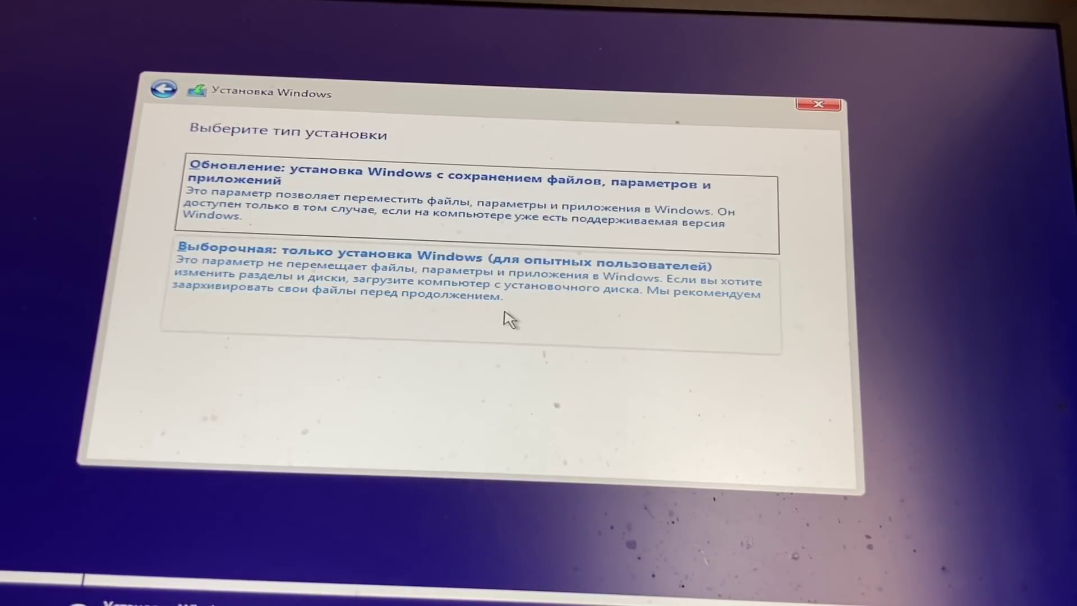
left_click(505, 313)
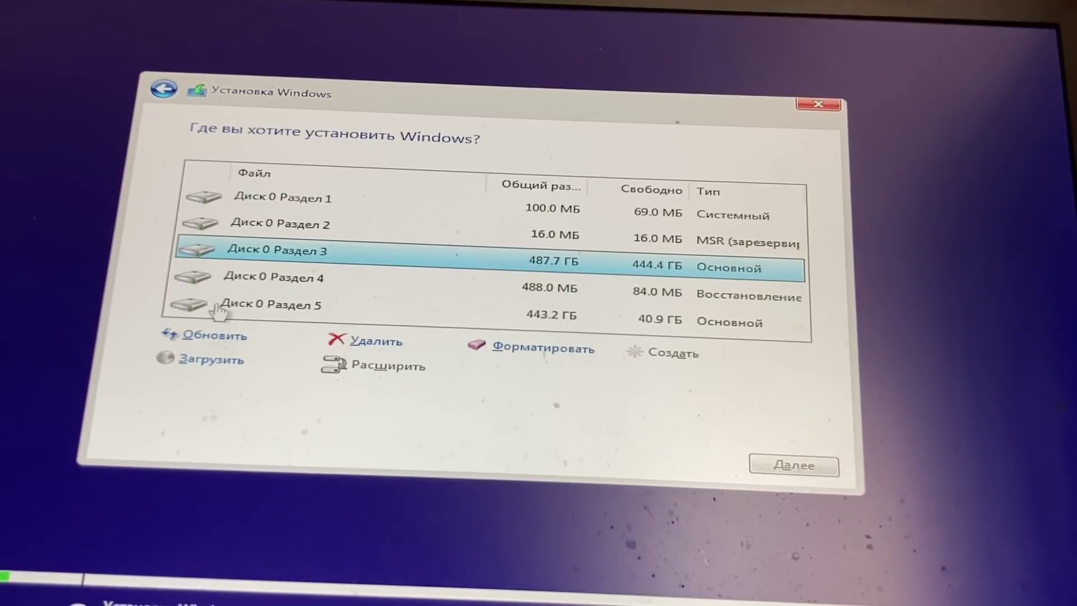